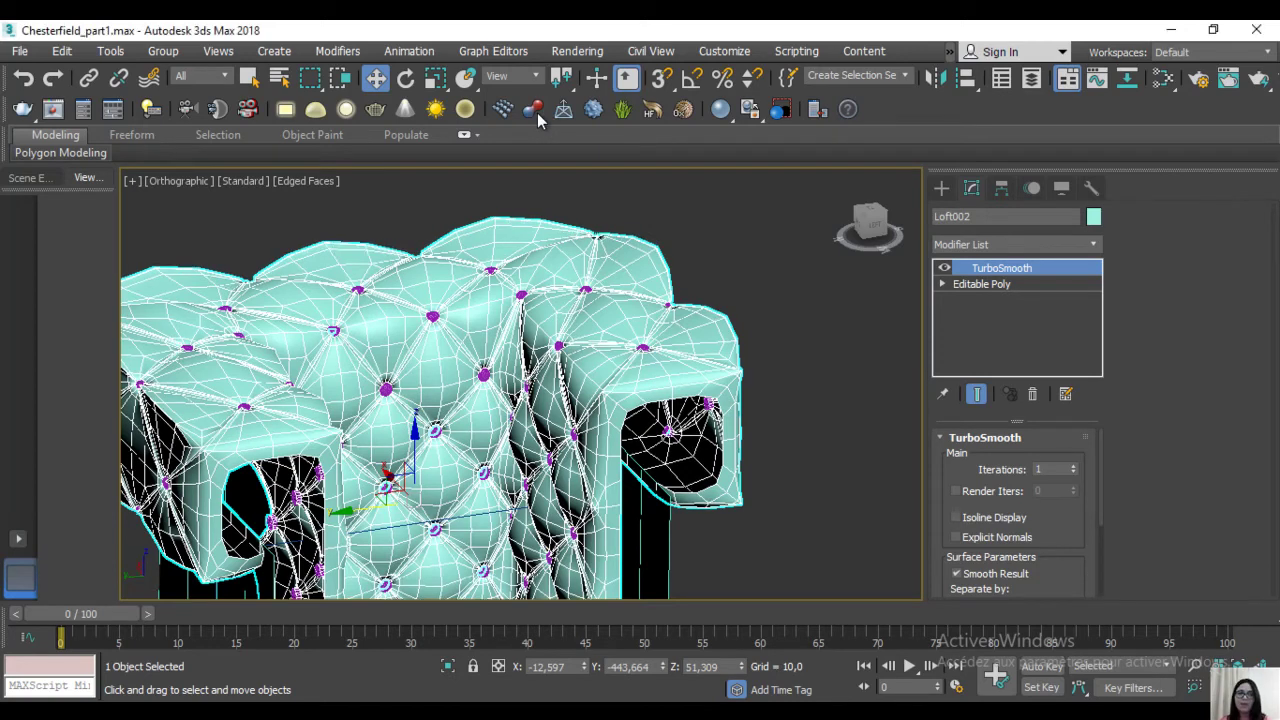
# Step: Frame the whole sofa with Z, then orbit and zoom to view it from several angles
pyautogui.press('z')
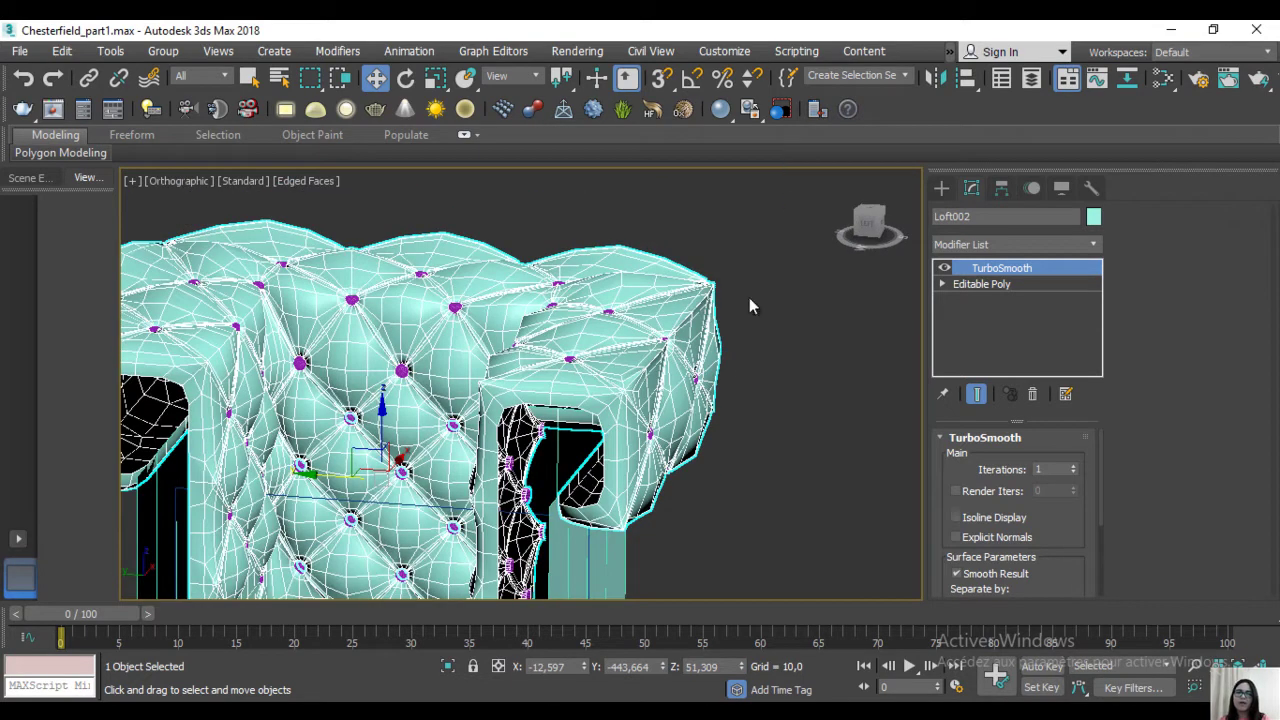
pyautogui.scroll(-3, 745, 300)
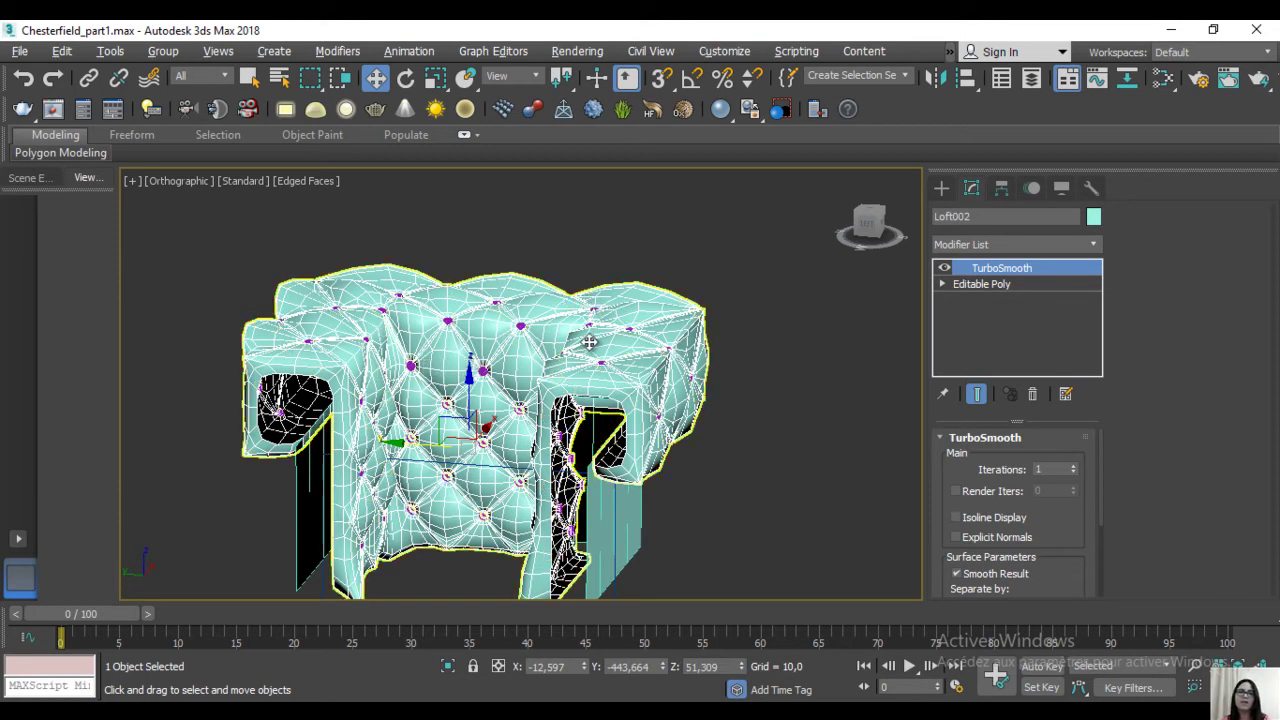
pyautogui.keyDown('alt'); pyautogui.moveTo(591, 342); pyautogui.dragTo(590, 342, button='middle'); pyautogui.keyUp('alt')
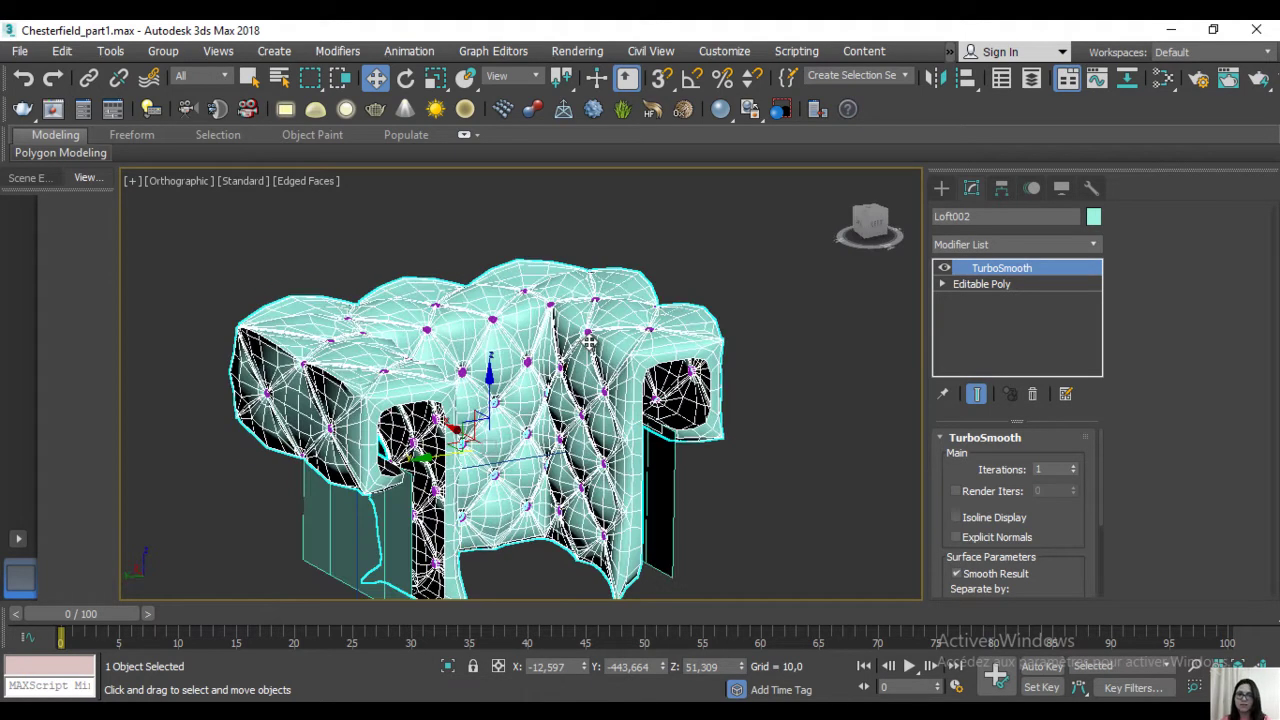
pyautogui.scroll(5, 590, 342)
# Step: Select the button object Object002 and orbit to see the tufted cushions from another side
pyautogui.click(307, 319)
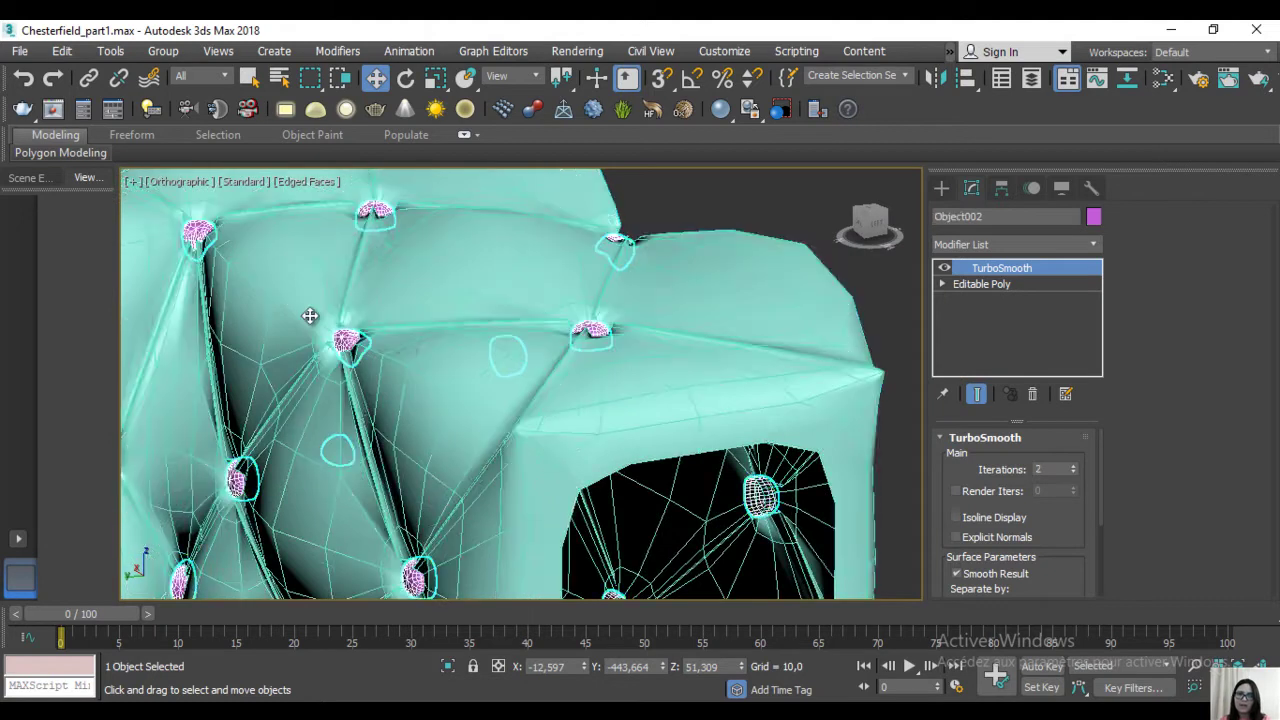
pyautogui.scroll(-5, 286, 240)
pyautogui.keyDown('alt'); pyautogui.moveTo(286, 240); pyautogui.dragTo(574, 348, button='middle'); pyautogui.keyUp('alt')
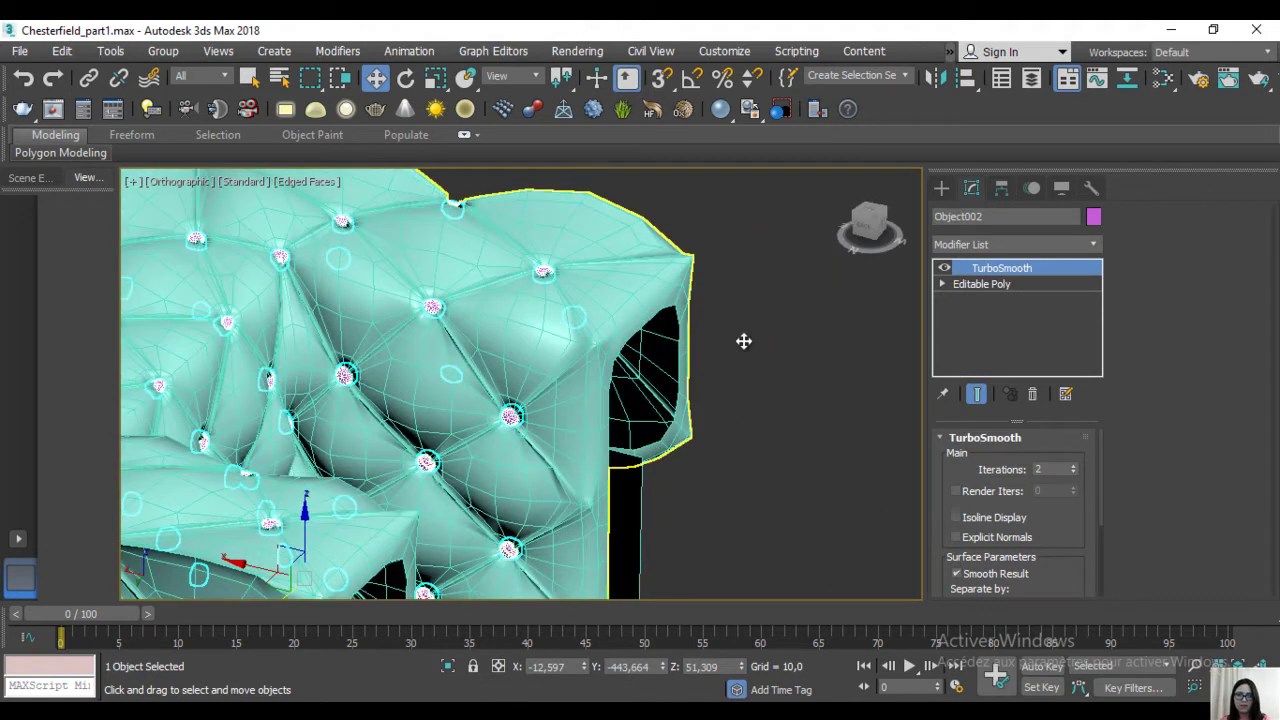
pyautogui.scroll(2, 608, 343)
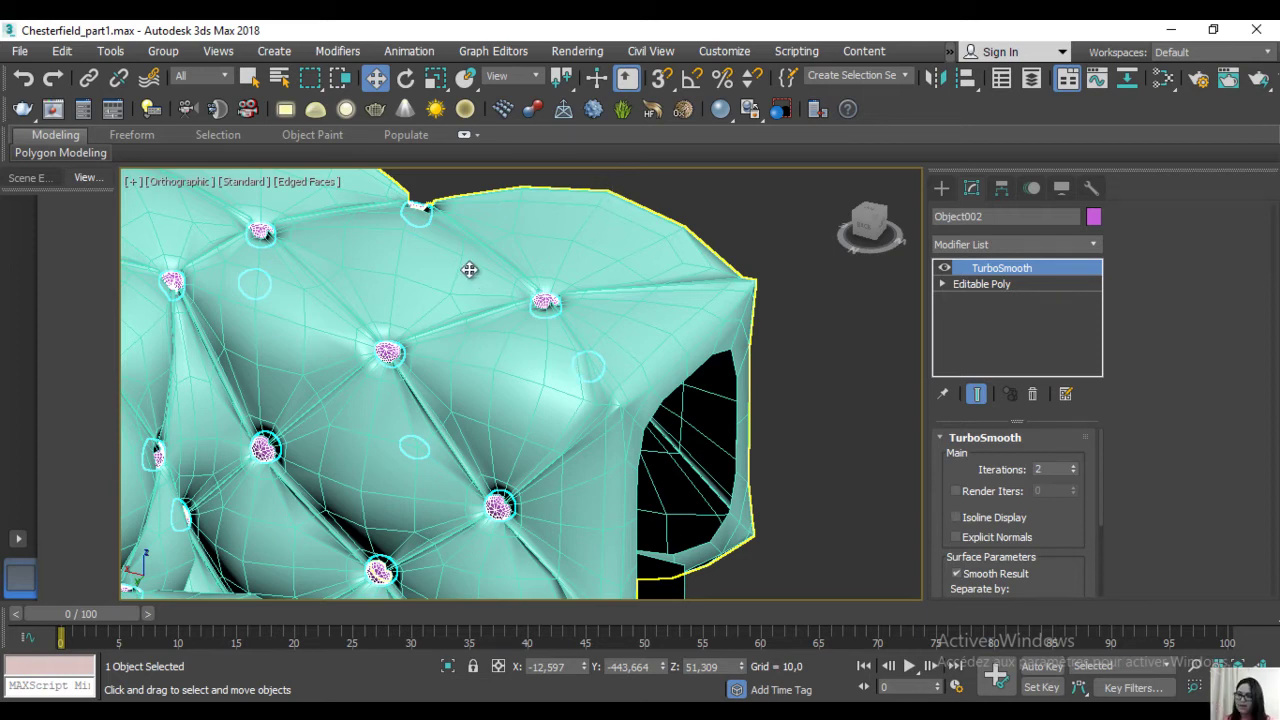
# Step: Orbit to face the sofa's flat front and select the cushion mesh Loft002
pyautogui.scroll(-3, 611, 290)
pyautogui.moveTo(591, 266)
pyautogui.keyDown('alt'); pyautogui.mouseDown(button='middle')
pyautogui.moveTo(603, 289)
pyautogui.moveTo(683, 218)
pyautogui.mouseUp(button='middle'); pyautogui.keyUp('alt')
pyautogui.scroll(4, 667, 273)
pyautogui.moveTo(667, 273); pyautogui.dragTo(667, 273, button='middle')
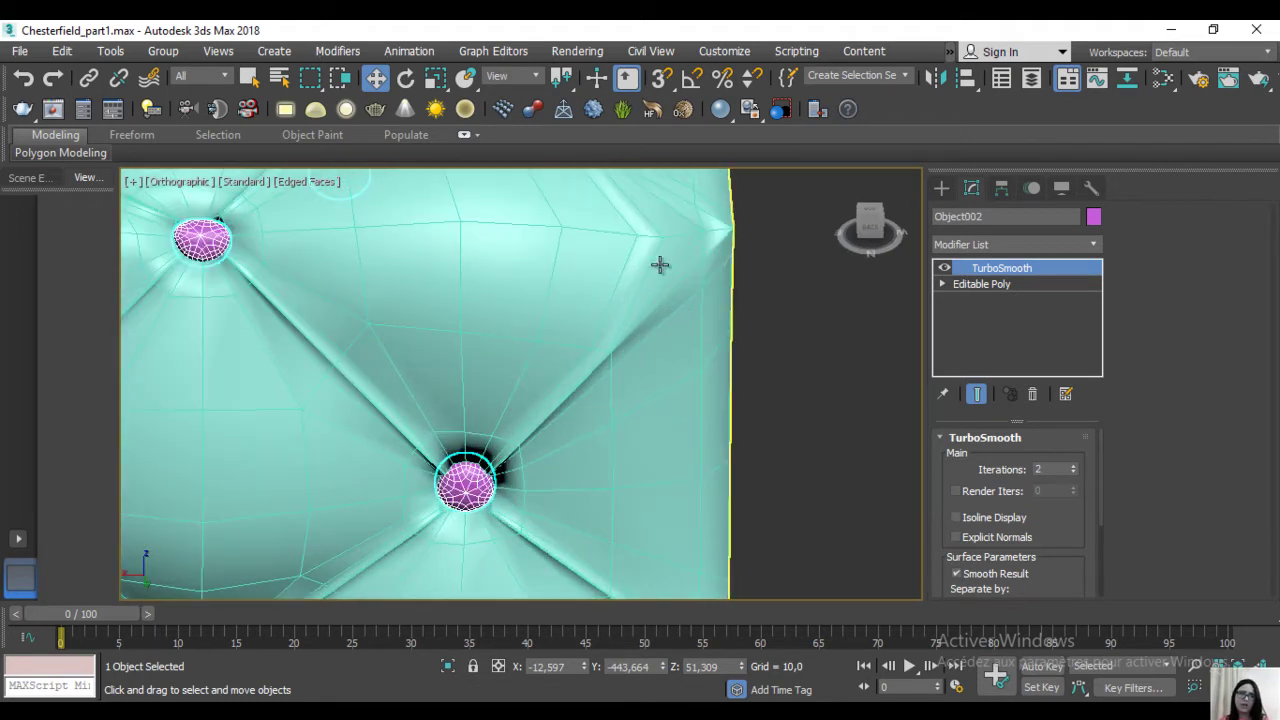
pyautogui.click(720, 277)
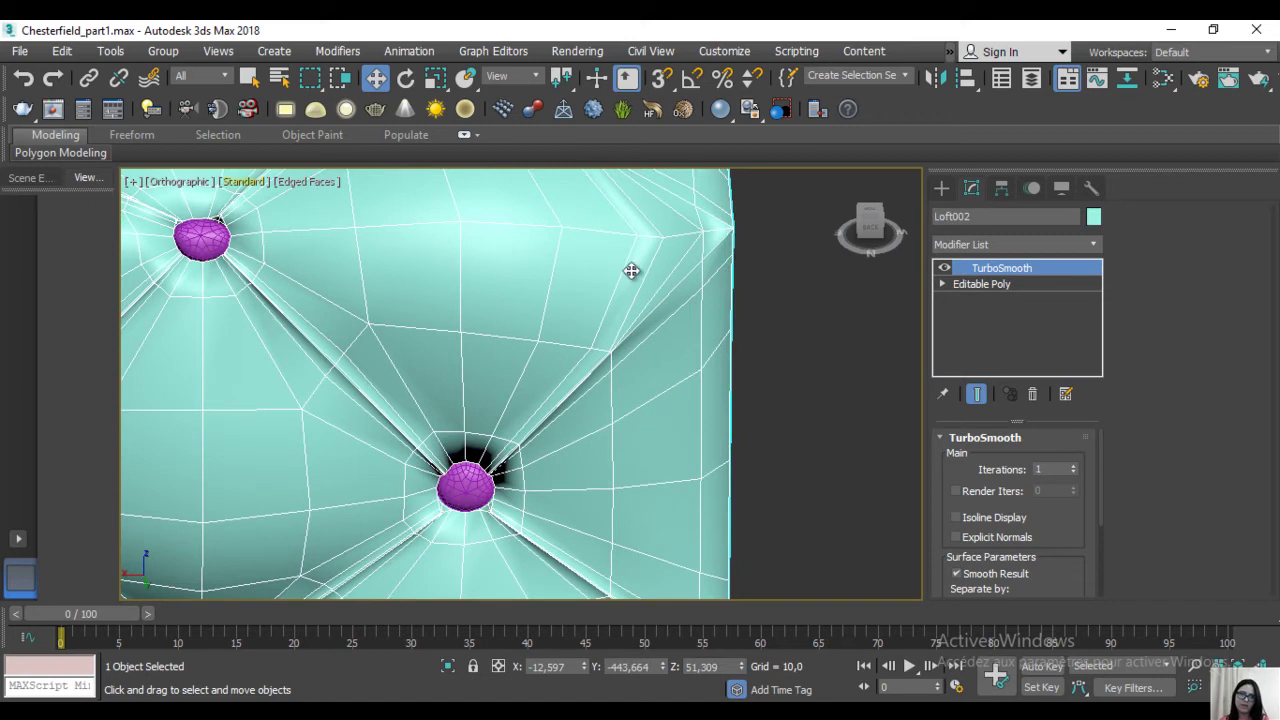
pyautogui.scroll(-3, 734, 343)
pyautogui.scroll(-2, 666, 366)
pyautogui.keyDown('alt'); pyautogui.moveTo(666, 366); pyautogui.dragTo(681, 325, button='middle'); pyautogui.keyUp('alt')
pyautogui.scroll(4, 681, 325)
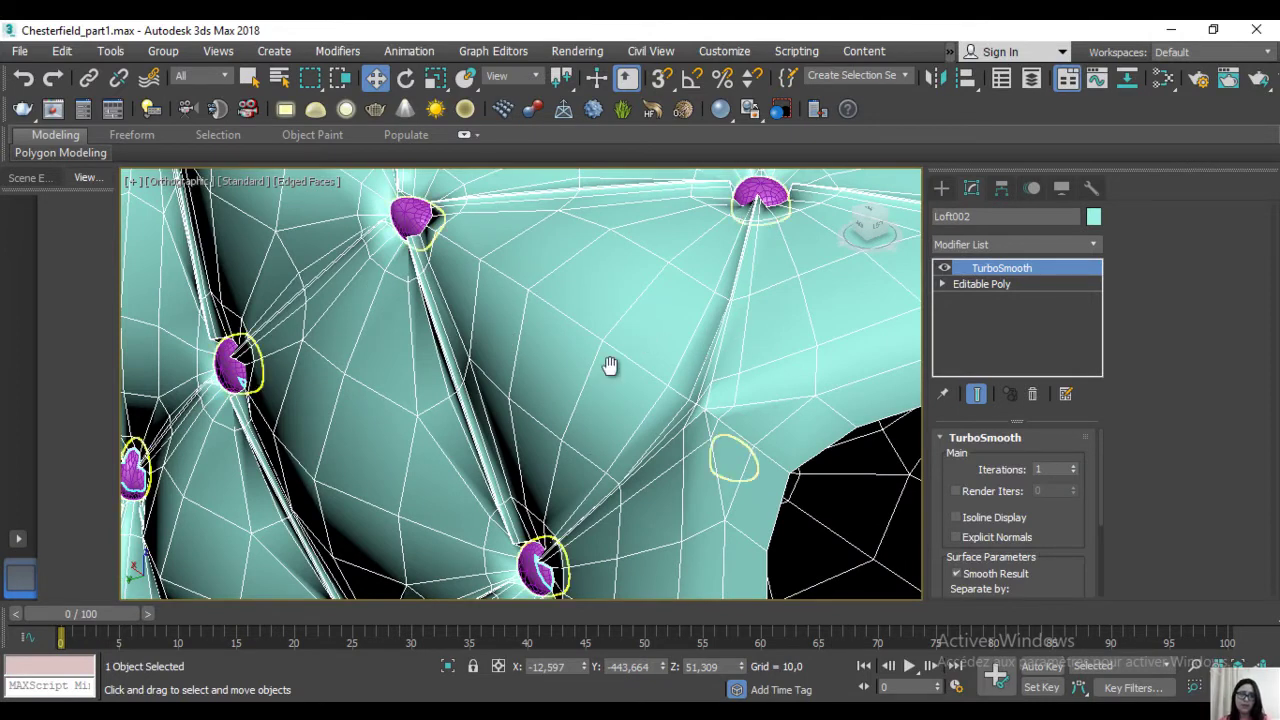
pyautogui.scroll(-4, 620, 334)
pyautogui.scroll(2, 620, 334)
pyautogui.scroll(2, 620, 333)
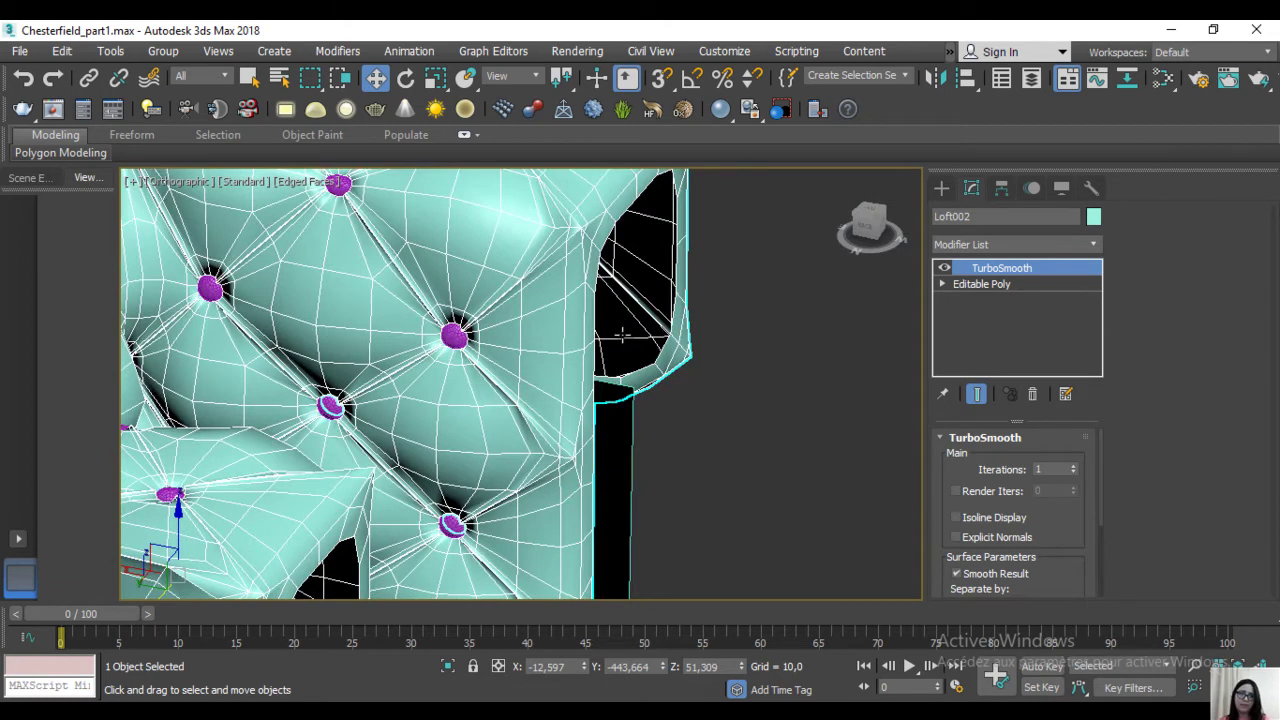
pyautogui.scroll(-2, 621, 334)
pyautogui.scroll(-2, 621, 334)
pyautogui.scroll(2, 621, 334)
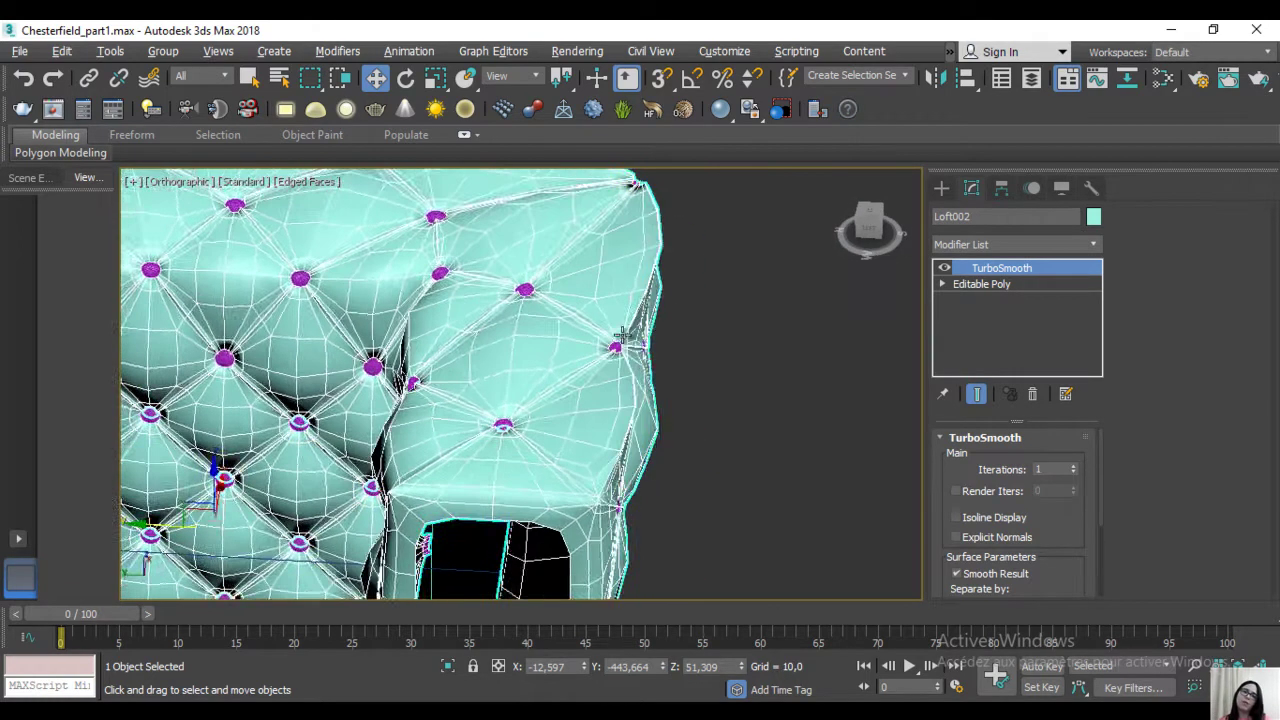
pyautogui.scroll(-1, 621, 334)
pyautogui.scroll(1, 621, 334)
pyautogui.scroll(1, 621, 334)
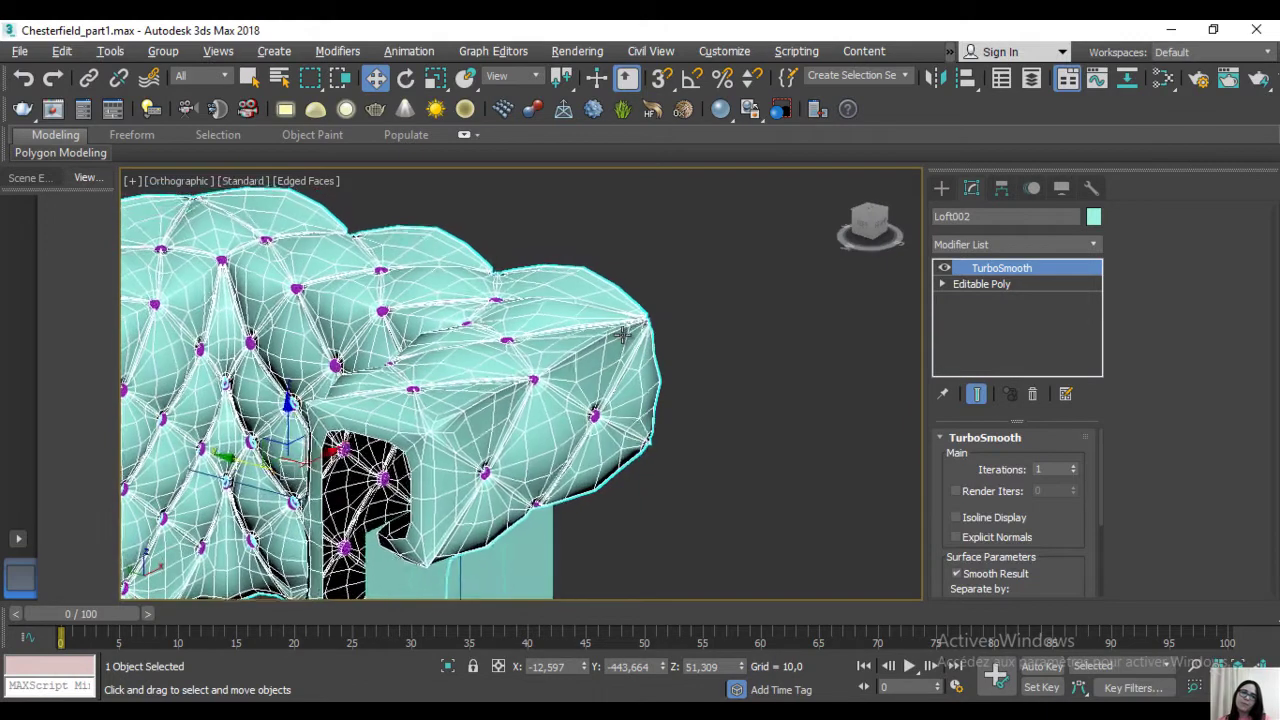
pyautogui.scroll(2, 621, 334)
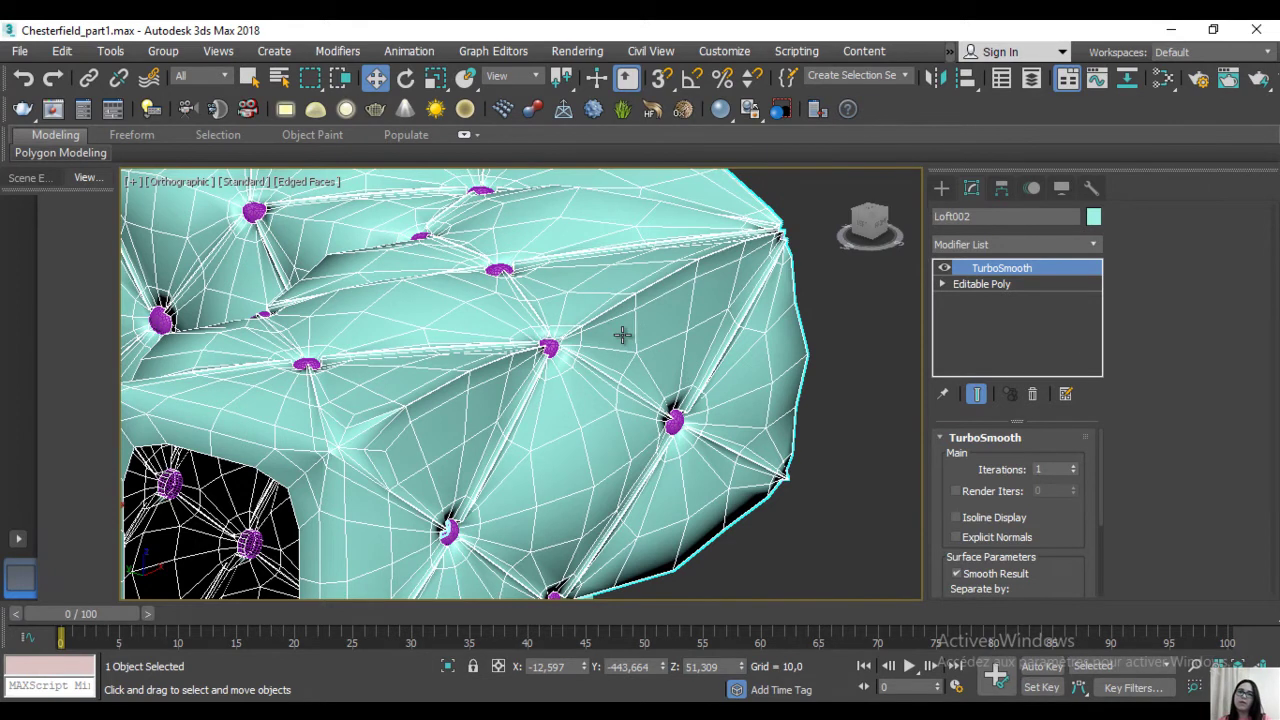
pyautogui.moveTo(651, 285); pyautogui.dragTo(603, 339, button='middle')
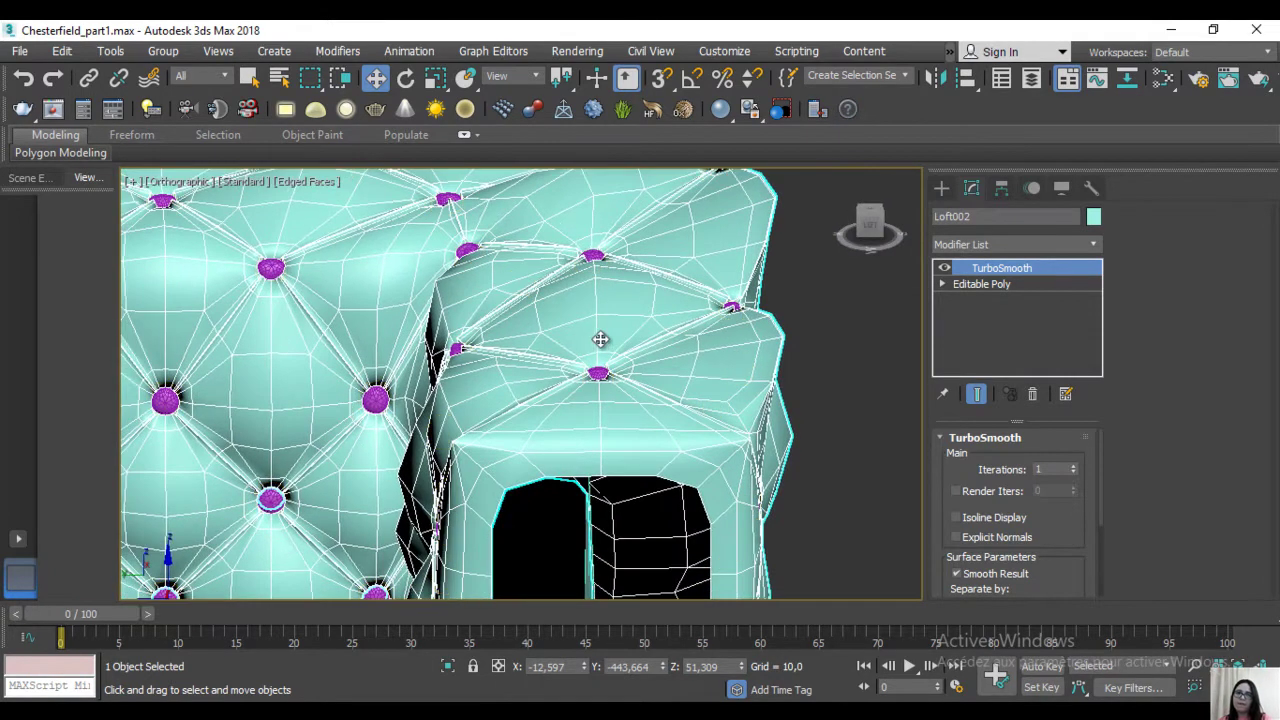
# Step: Turn off TurboSmooth on Loft002 and orbit the raw unsmoothed mesh to a new angle
pyautogui.hotkey('ctrl', 'BackSpace')
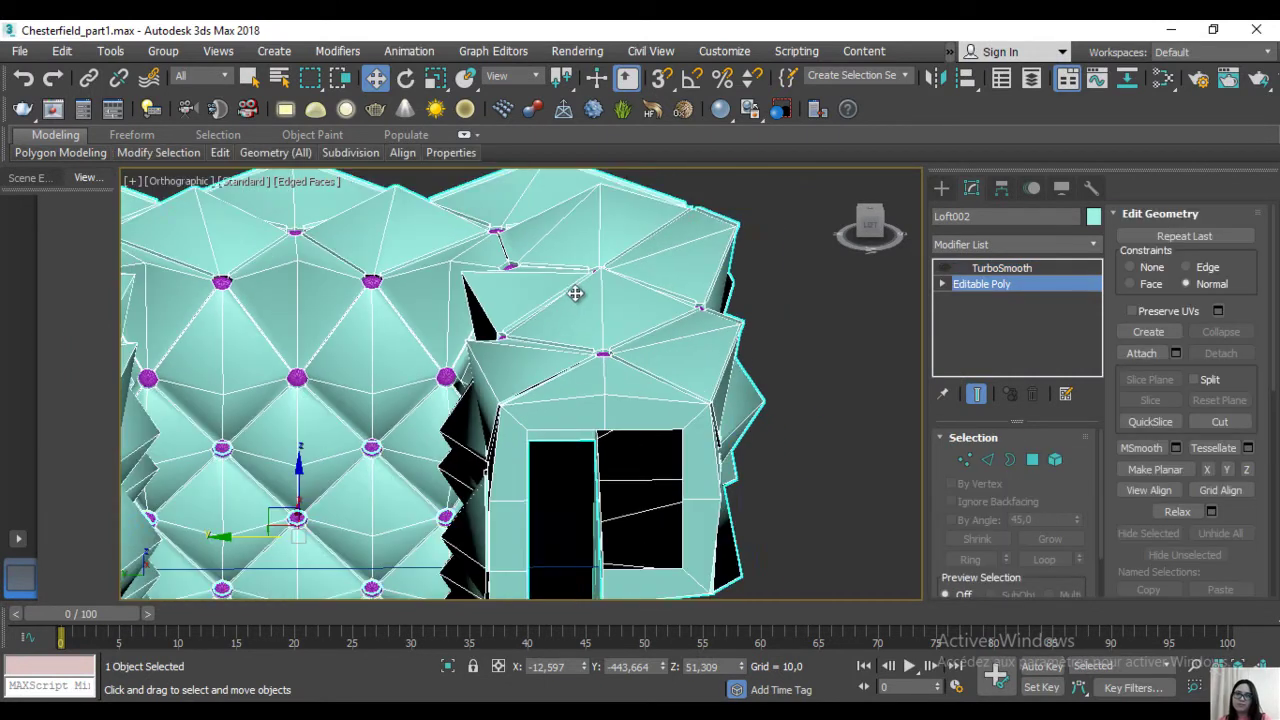
pyautogui.scroll(3, 374, 331)
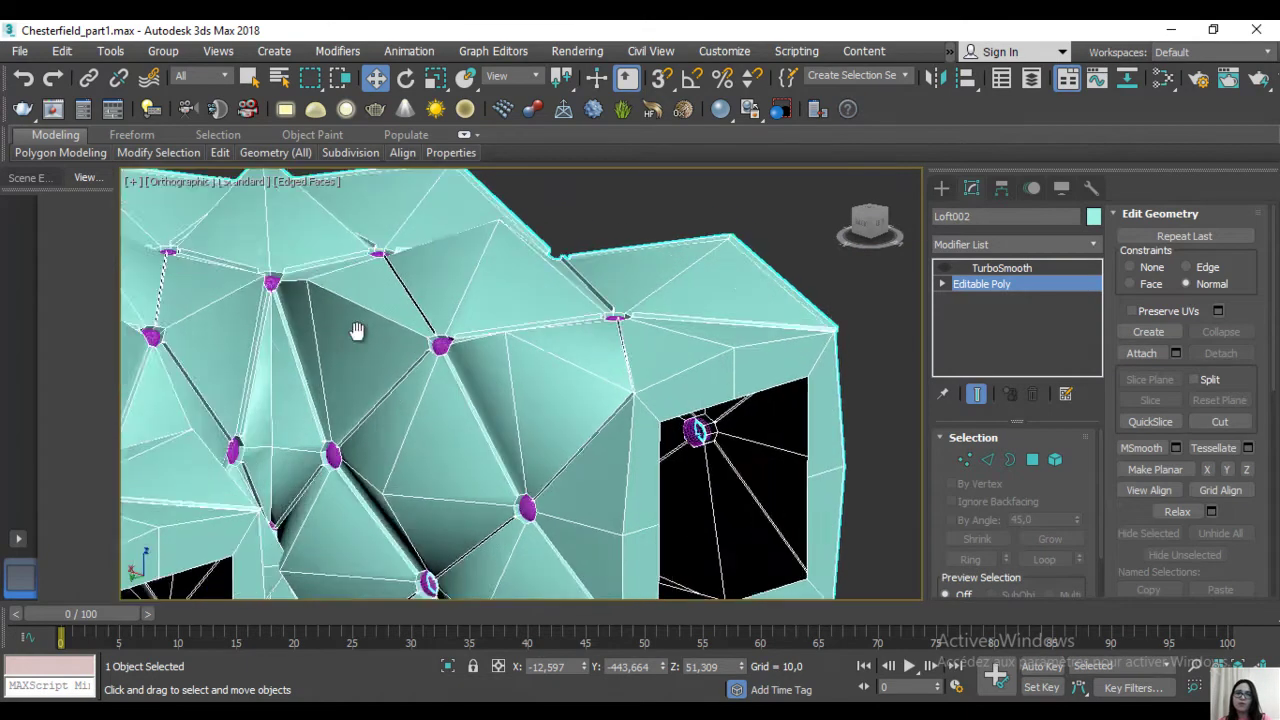
pyautogui.scroll(3, 357, 331)
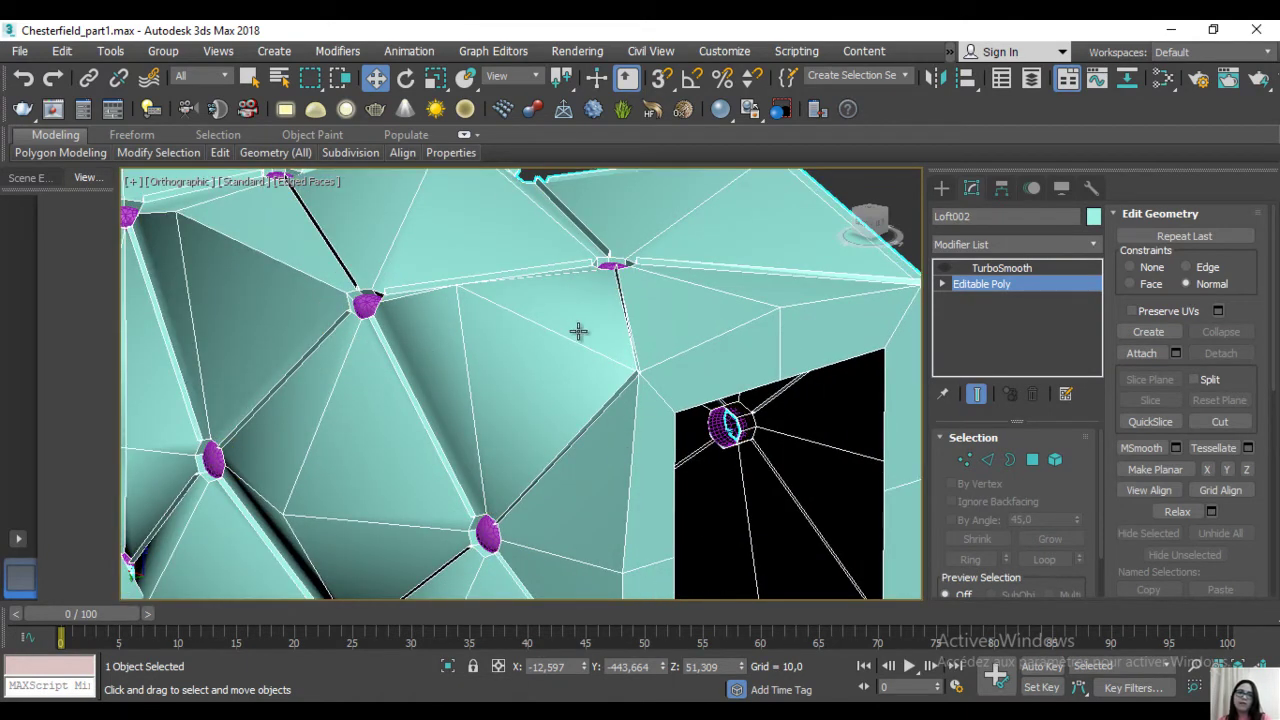
pyautogui.scroll(-3, 582, 385)
pyautogui.keyDown('alt'); pyautogui.moveTo(591, 363); pyautogui.dragTo(636, 363, button='middle'); pyautogui.keyUp('alt')
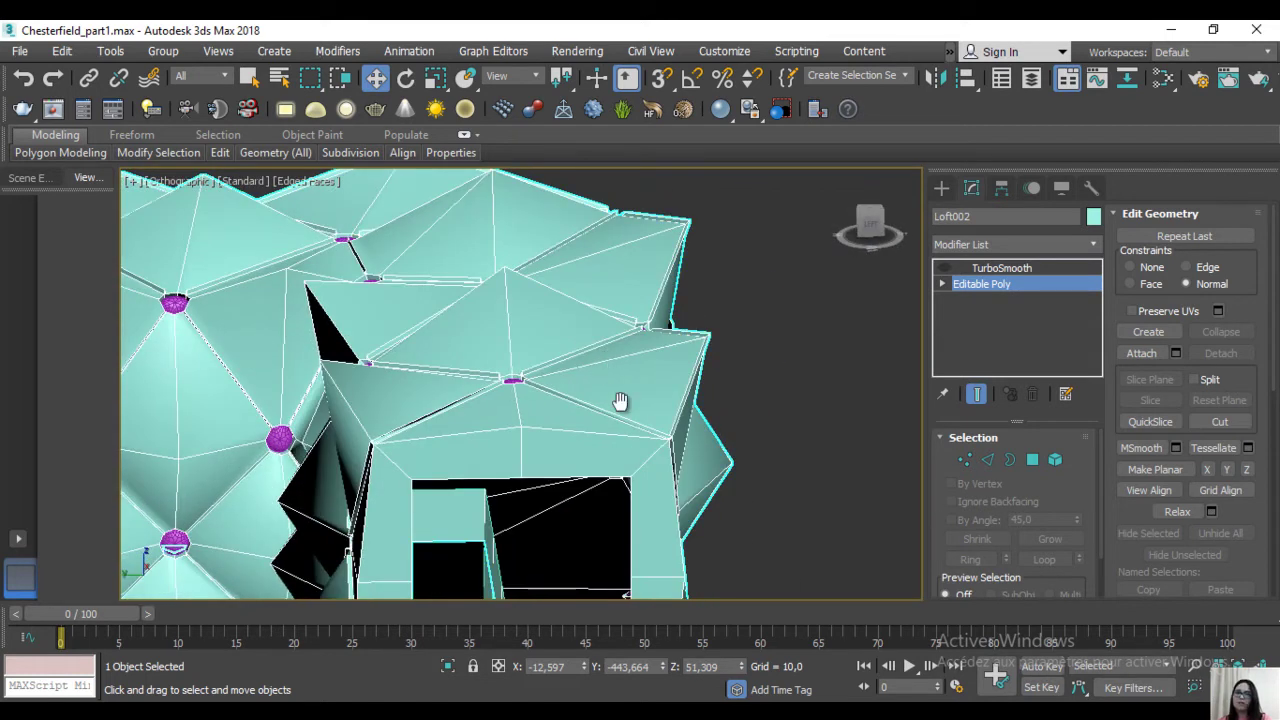
pyautogui.scroll(-3, 620, 400)
pyautogui.scroll(-2, 471, 365)
# Step: Orbit around the arm opening, then switch TurboSmooth back on for the armchair
pyautogui.keyDown('alt'); pyautogui.moveTo(471, 365); pyautogui.dragTo(527, 365, button='middle'); pyautogui.keyUp('alt')
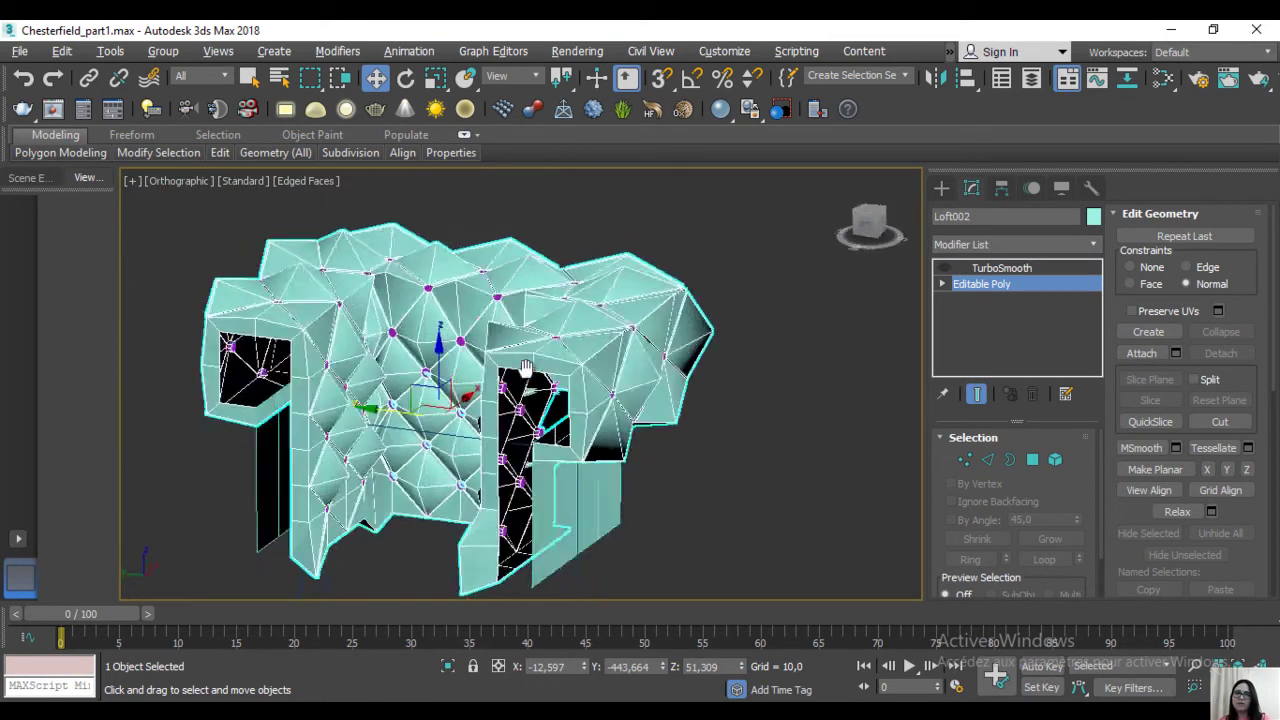
pyautogui.scroll(3, 508, 287)
pyautogui.scroll(2, 508, 287)
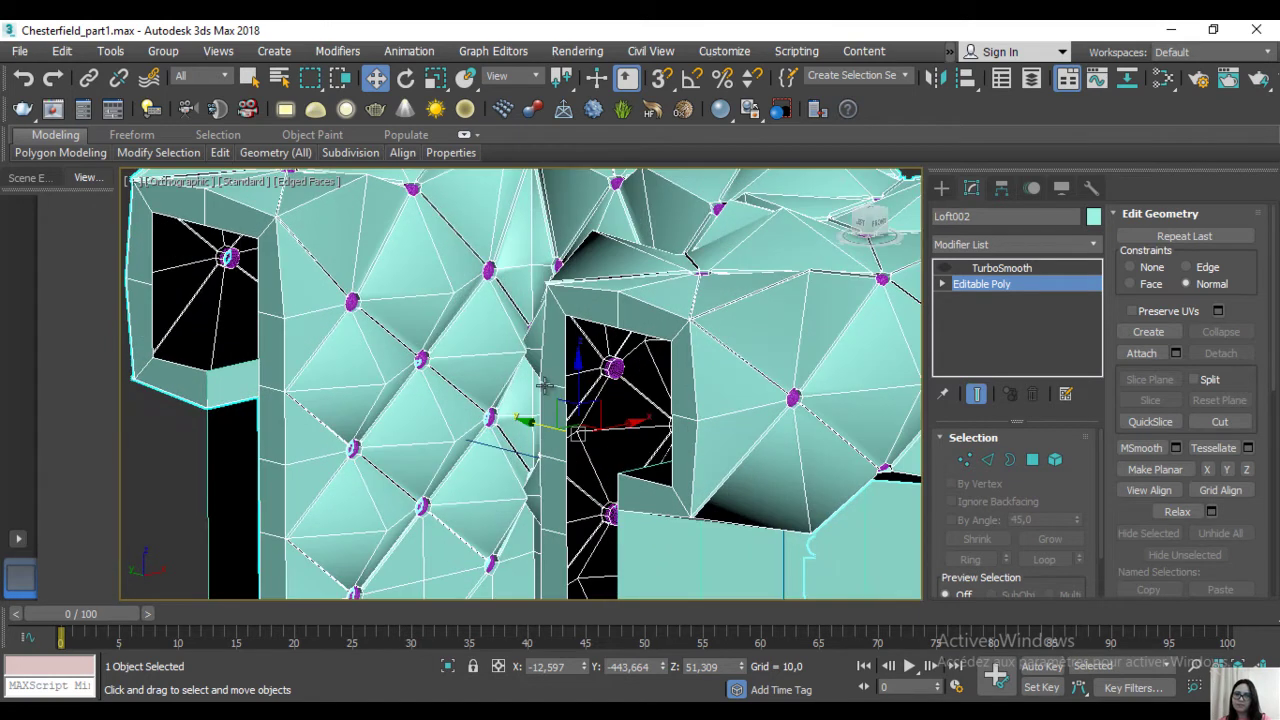
pyautogui.scroll(3, 547, 386)
pyautogui.keyDown('alt'); pyautogui.moveTo(688, 330); pyautogui.dragTo(723, 361, button='middle'); pyautogui.keyUp('alt')
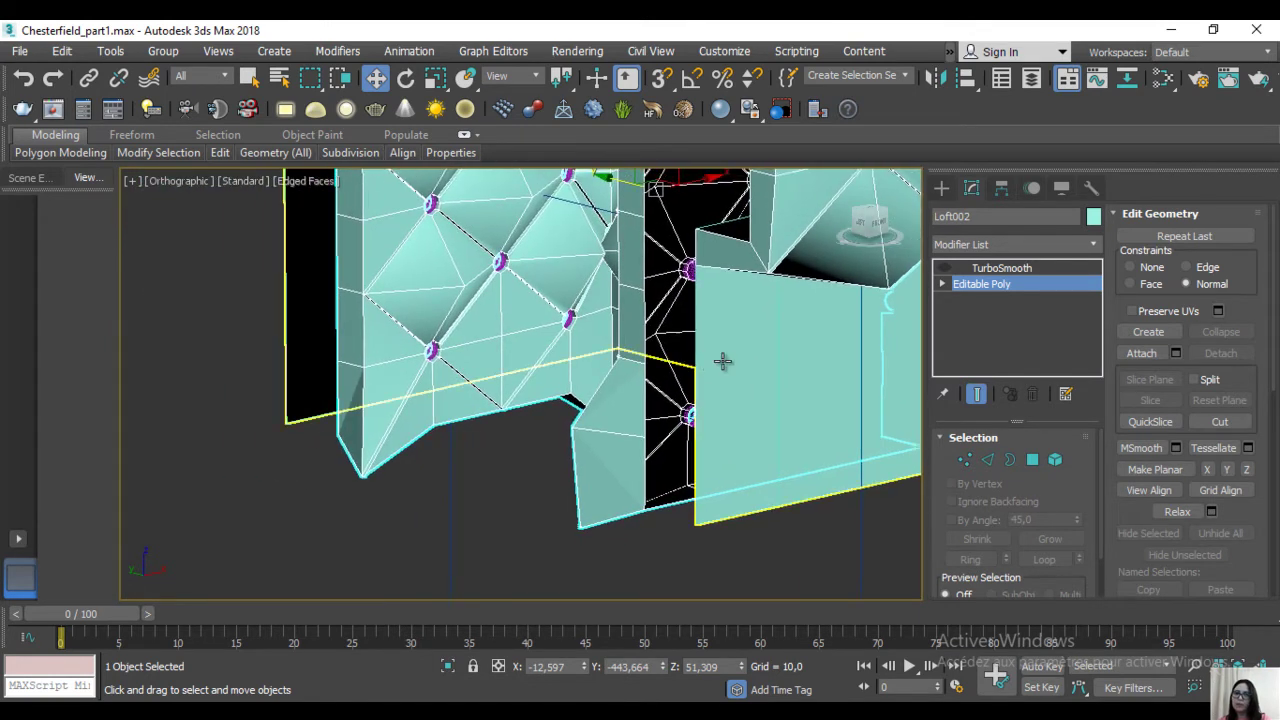
pyautogui.hotkey('ctrl', 'q')
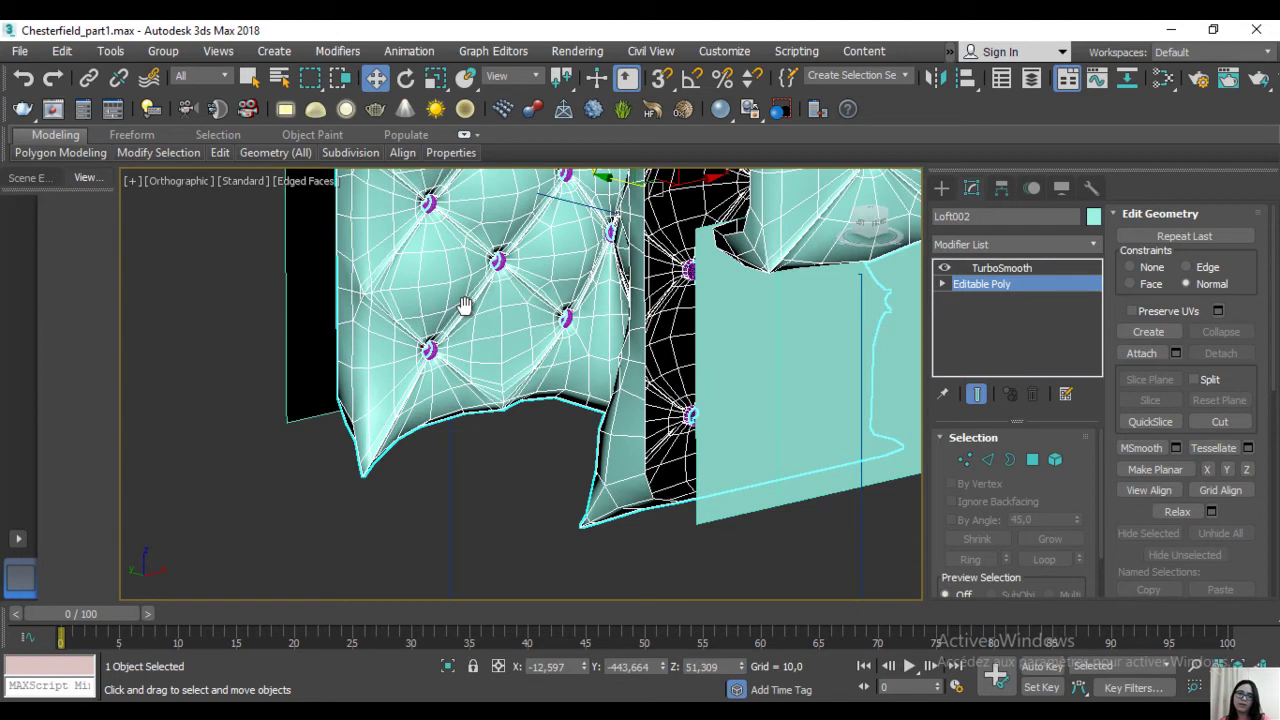
# Step: Bring up Loft002's TurboSmooth settings and orbit to a new angle on the armchair
pyautogui.press('pageup')
pyautogui.moveTo(585, 340)
pyautogui.keyDown('alt'); pyautogui.mouseDown(button='middle')
pyautogui.moveTo(723, 405)
pyautogui.moveTo(438, 403)
pyautogui.moveTo(425, 479)
pyautogui.moveTo(400, 470)
pyautogui.mouseUp(button='middle'); pyautogui.keyUp('alt')
pyautogui.scroll(2, 400, 470)
pyautogui.scroll(4, 401, 470)
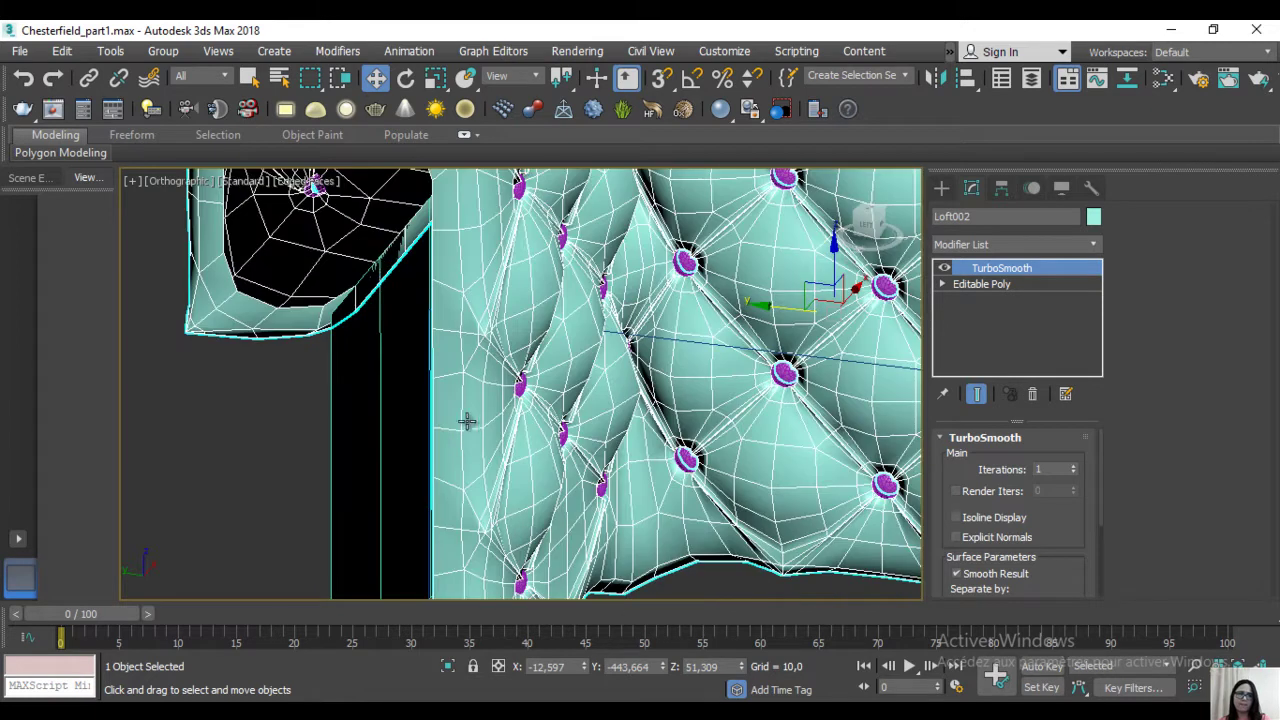
# Step: Rotate the armchair into a raised angled view and zoom in on the tufted surface
pyautogui.scroll(-5, 466, 421)
pyautogui.keyDown('alt'); pyautogui.moveTo(466, 421); pyautogui.dragTo(470, 413, button='middle'); pyautogui.keyUp('alt')
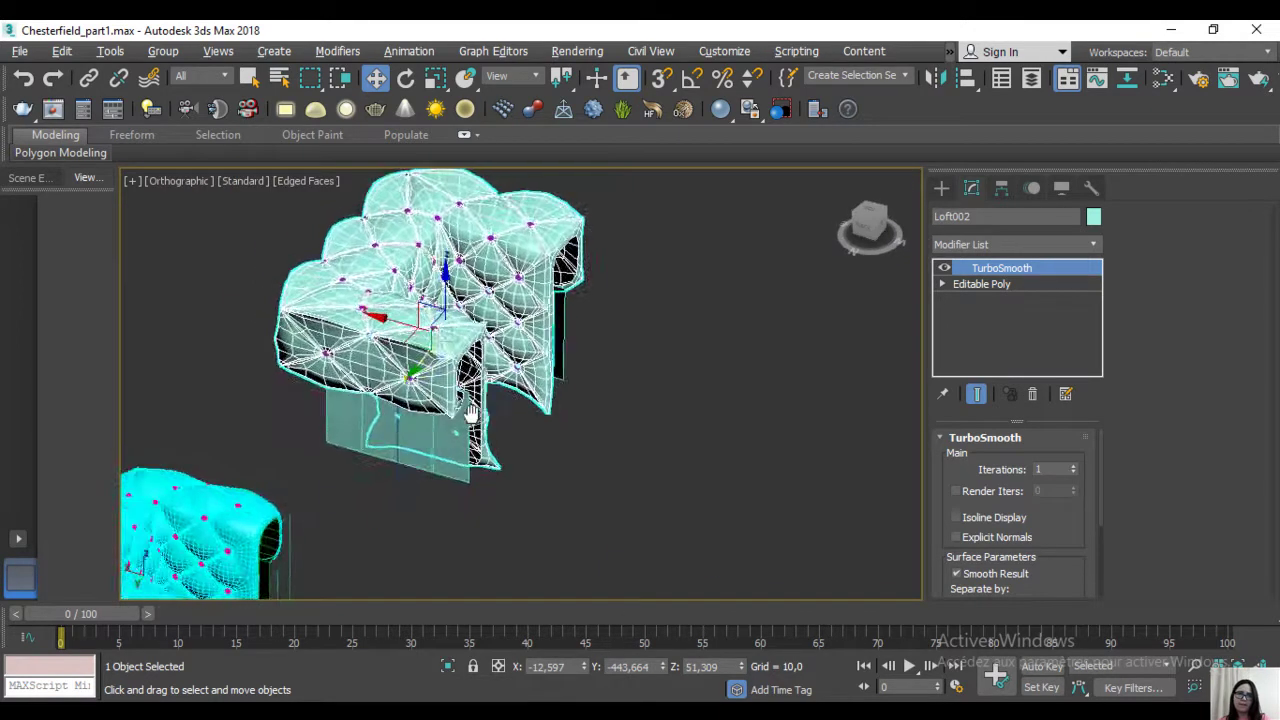
pyautogui.scroll(4, 470, 413)
pyautogui.scroll(1, 467, 413)
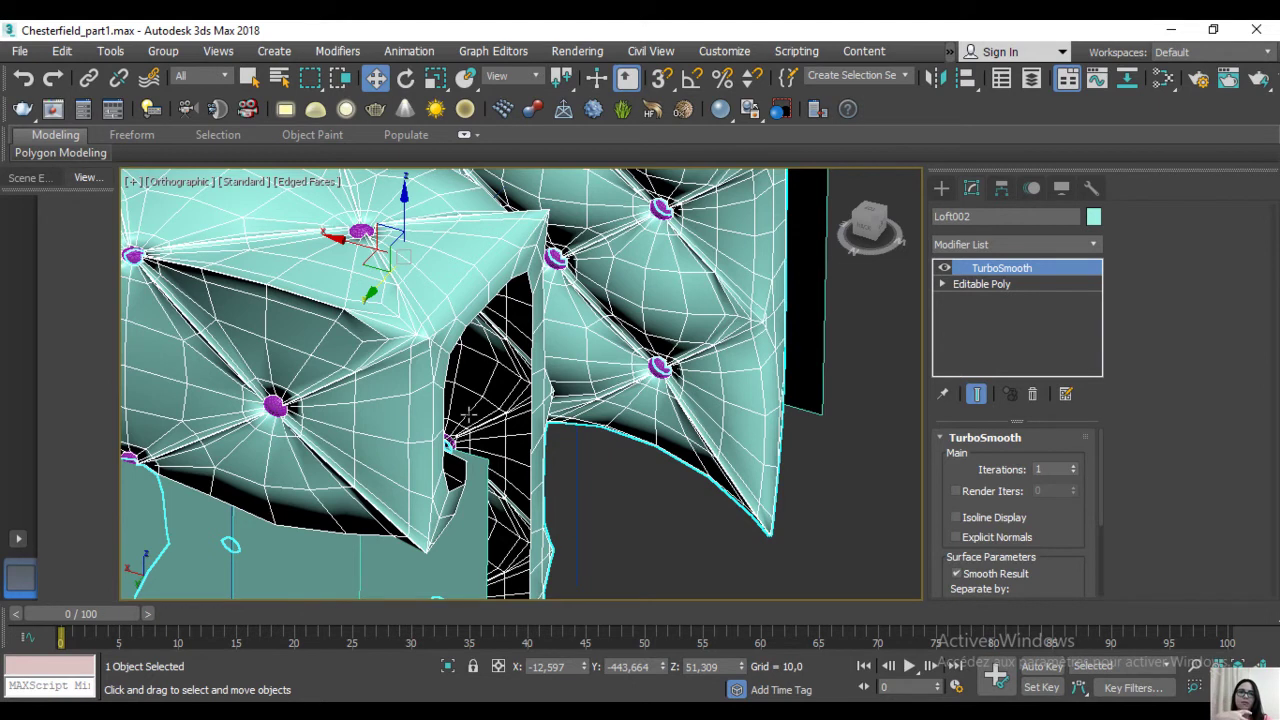
pyautogui.scroll(-3, 467, 413)
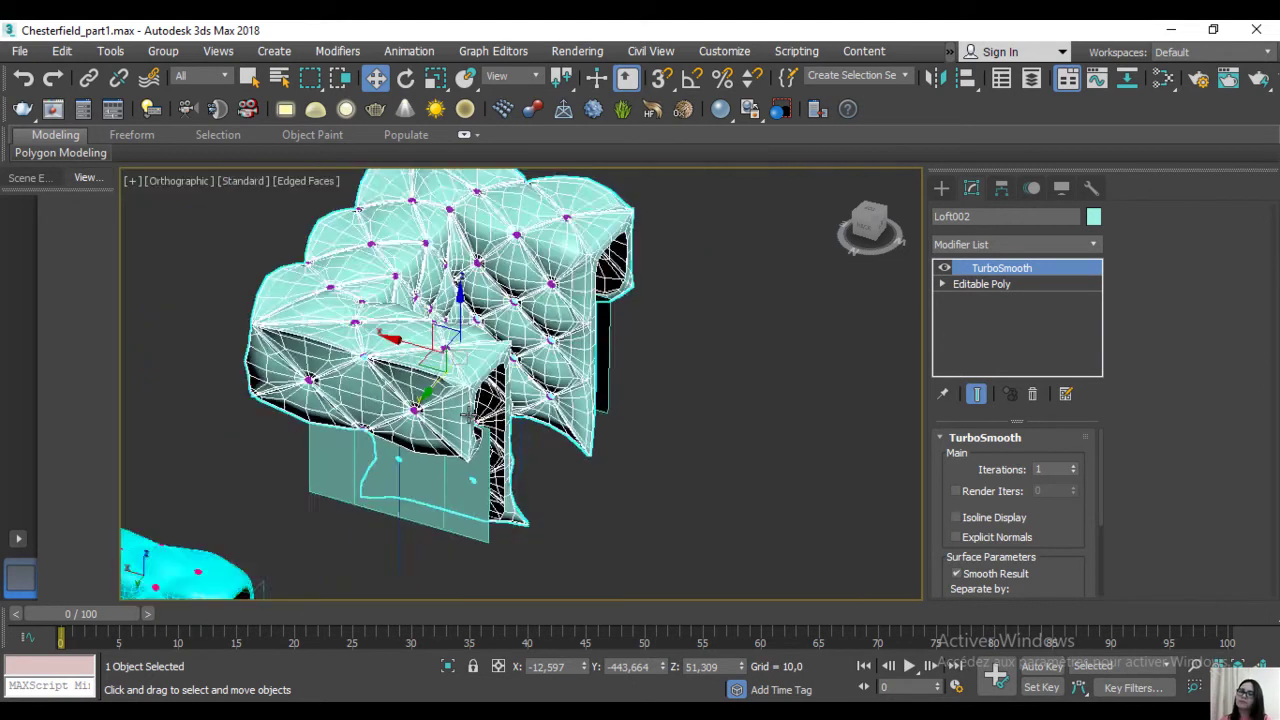
pyautogui.scroll(-3, 467, 413)
pyautogui.scroll(4, 467, 413)
pyautogui.scroll(1, 467, 413)
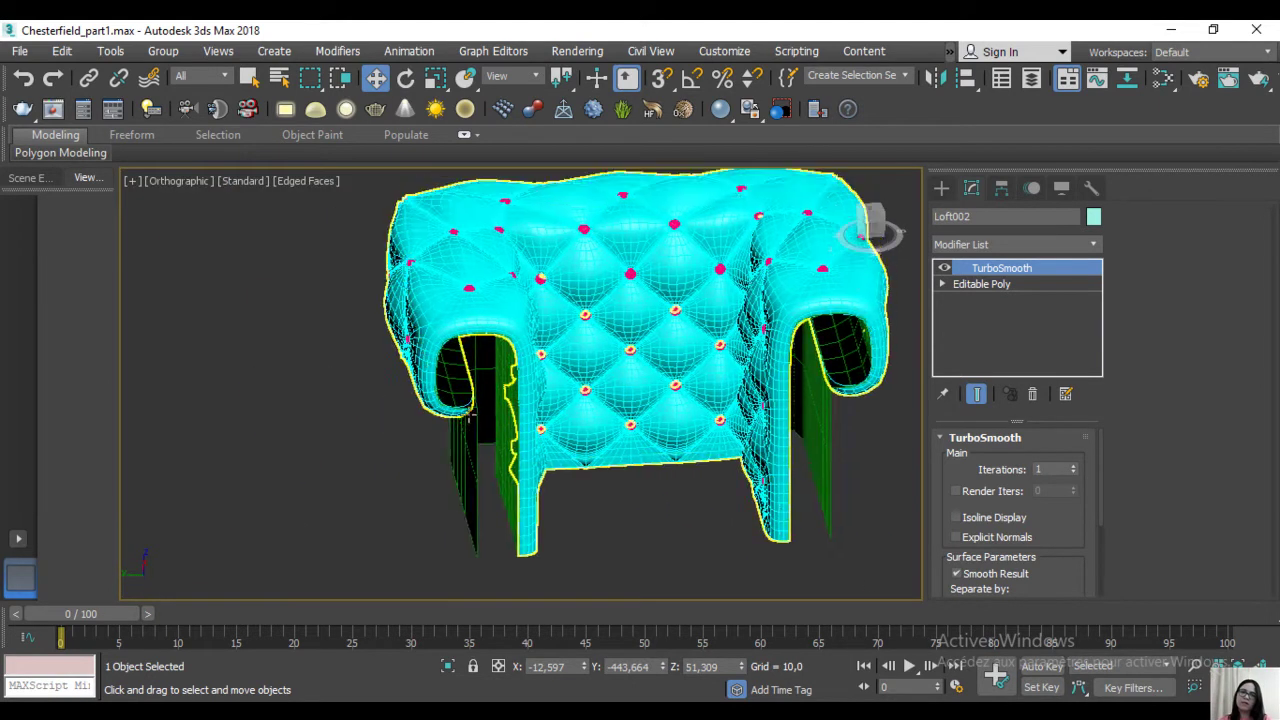
pyautogui.scroll(3, 467, 413)
pyautogui.scroll(2, 467, 413)
pyautogui.scroll(2, 468, 414)
# Step: Step back through five earlier viewport views to return to the tufted panel
pyautogui.hotkey('shift', 'z')
pyautogui.hotkey('shift', 'z')
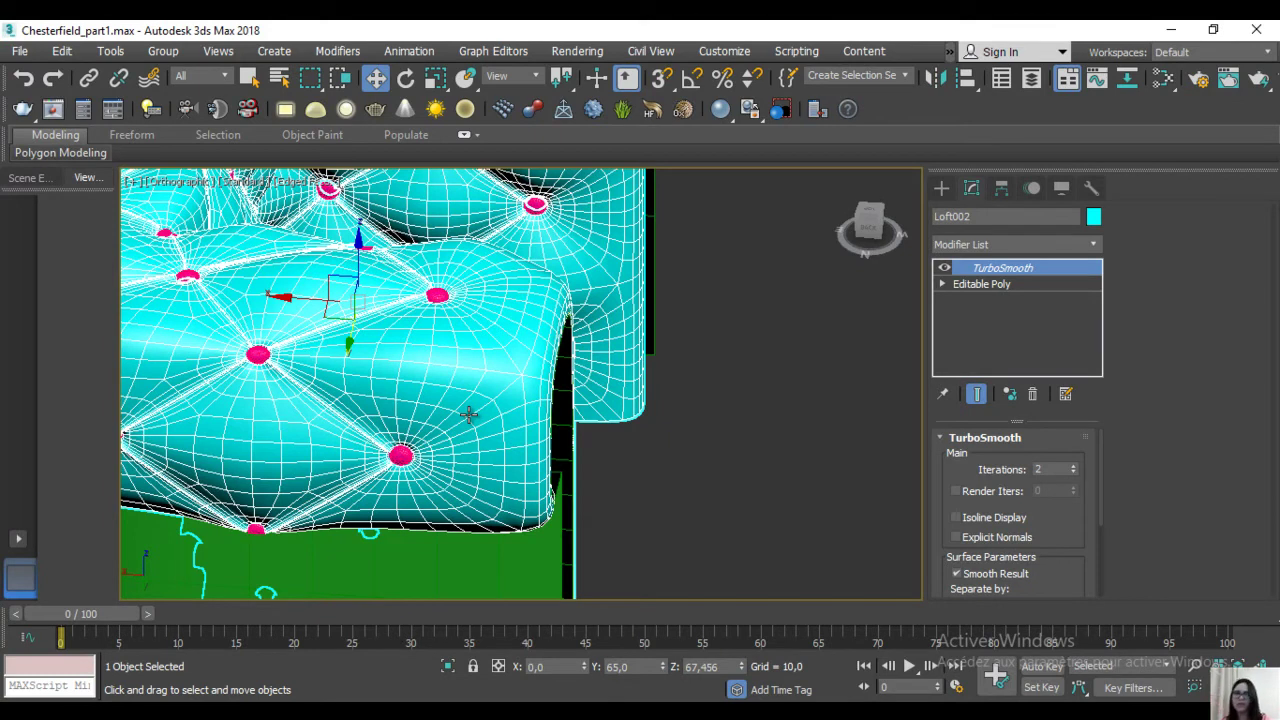
pyautogui.hotkey('shift', 'z')
pyautogui.hotkey('shift', 'z')
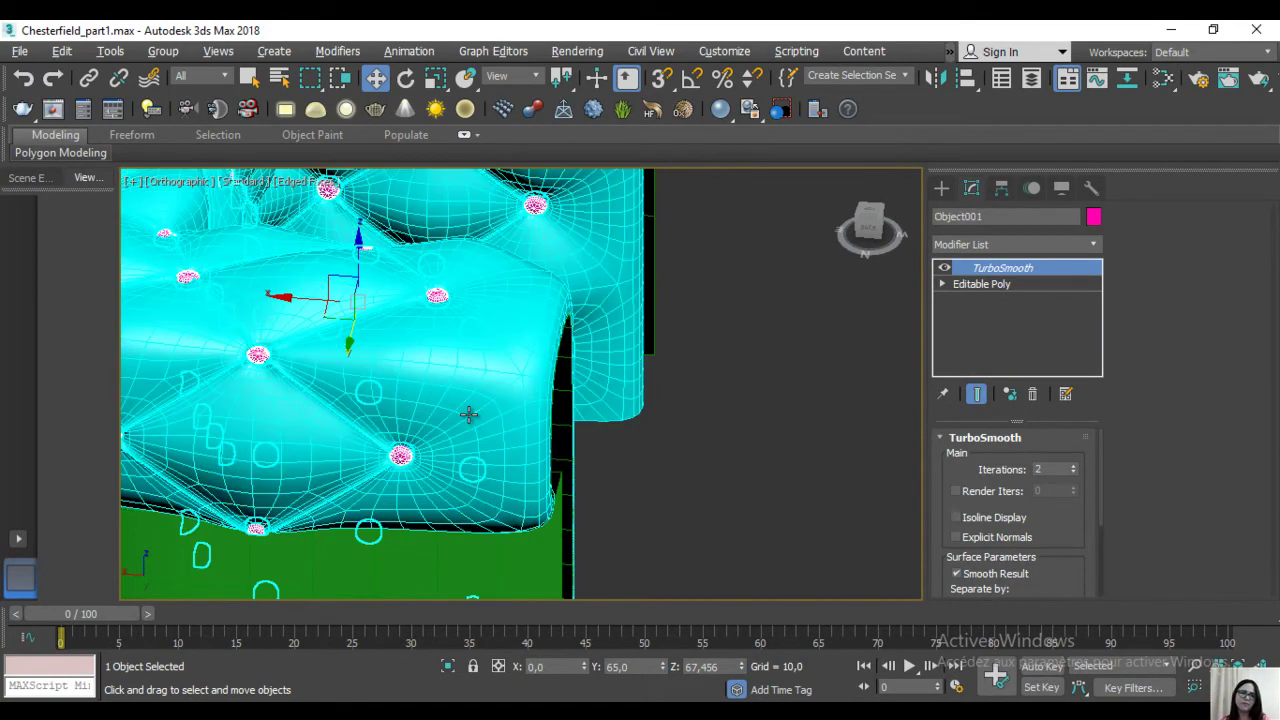
pyautogui.hotkey('shift', 'z')
pyautogui.hotkey('shift', 'z')
pyautogui.hotkey('shift', 'z')
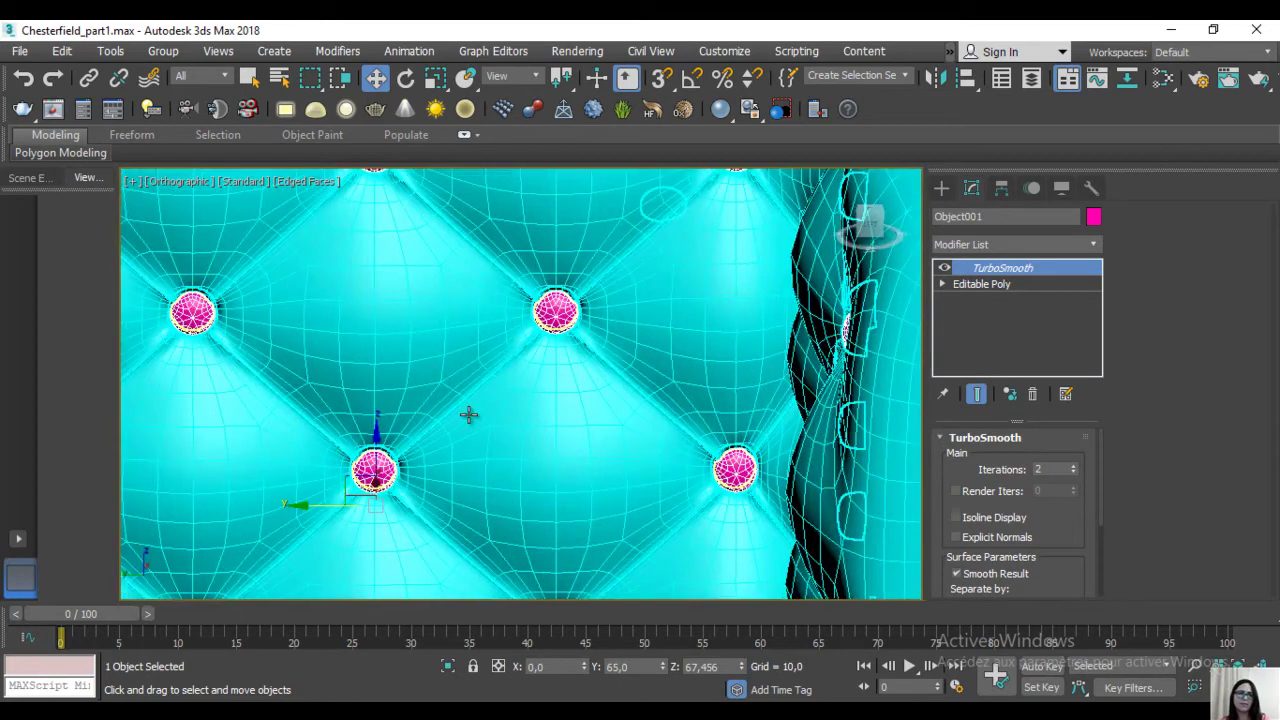
pyautogui.hotkey('shift', 'z')
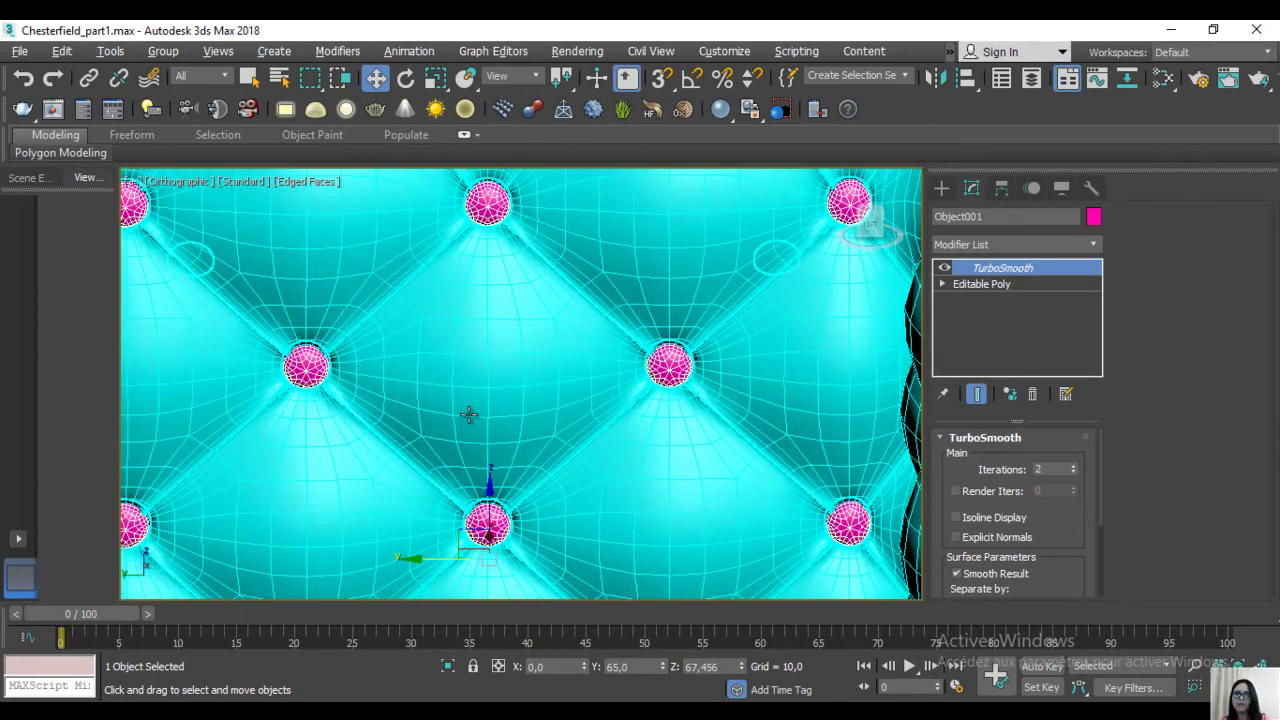
pyautogui.hotkey('shift', 'z')
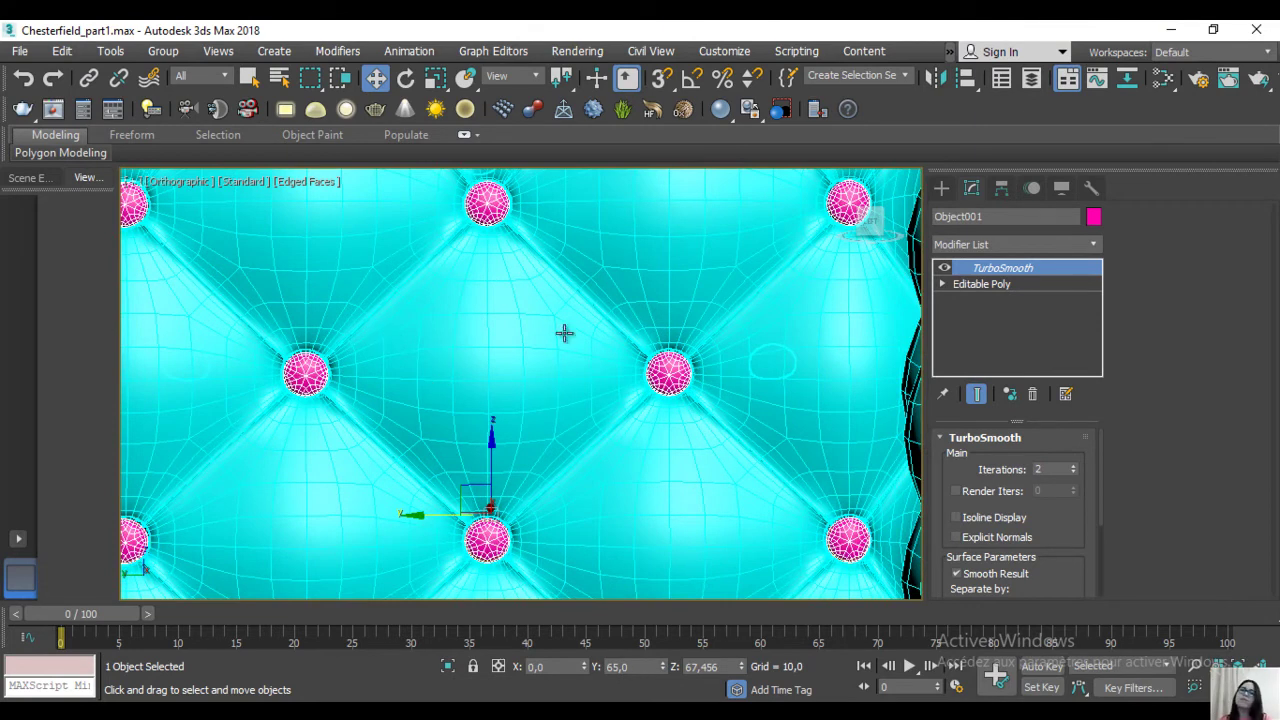
pyautogui.hotkey('shift', 'z')
pyautogui.moveTo(710, 461)
pyautogui.keyDown('alt'); pyautogui.mouseDown(button='middle')
pyautogui.moveTo(477, 280)
pyautogui.moveTo(408, 289)
pyautogui.moveTo(428, 298)
pyautogui.moveTo(323, 251)
pyautogui.moveTo(300, 262)
pyautogui.mouseUp(button='middle'); pyautogui.keyUp('alt')
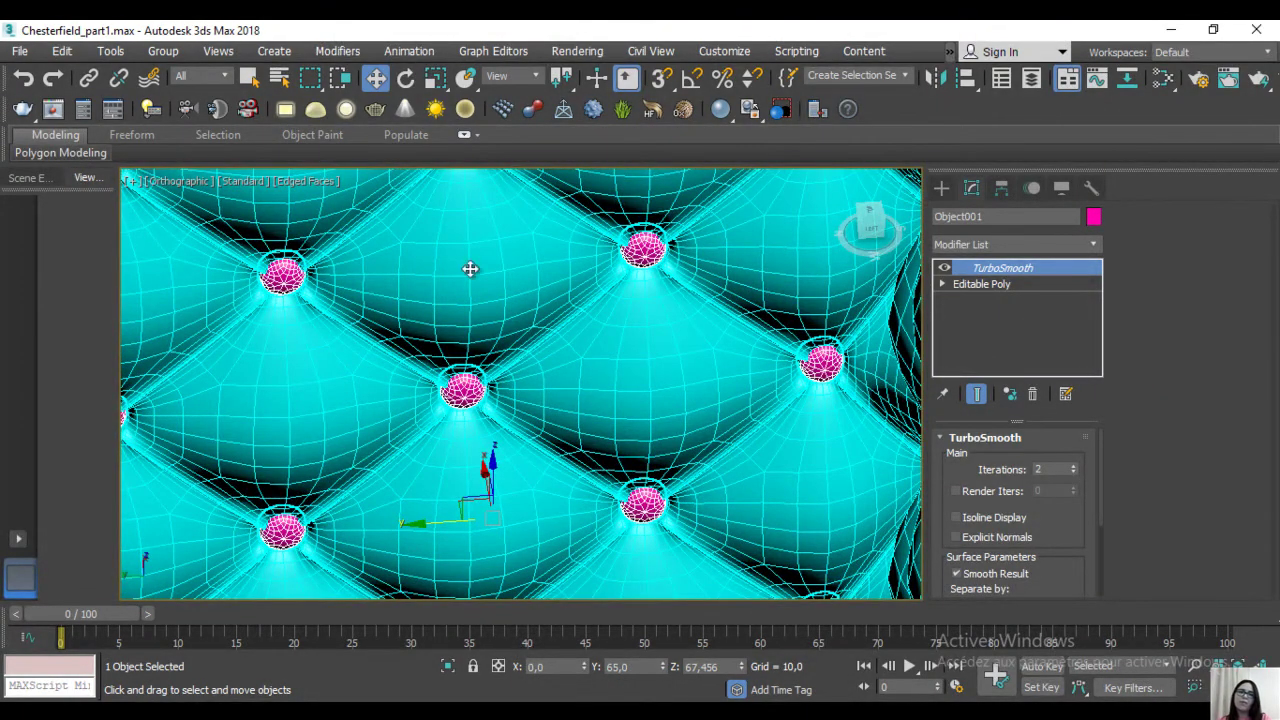
pyautogui.scroll(-5, 550, 334)
pyautogui.scroll(-3, 491, 352)
pyautogui.moveTo(503, 323)
pyautogui.keyDown('alt'); pyautogui.mouseDown(button='middle')
pyautogui.moveTo(480, 277)
pyautogui.moveTo(516, 452)
pyautogui.moveTo(329, 377)
pyautogui.moveTo(354, 353)
pyautogui.moveTo(281, 376)
pyautogui.mouseUp(button='middle'); pyautogui.keyUp('alt')
pyautogui.scroll(3, 354, 353)
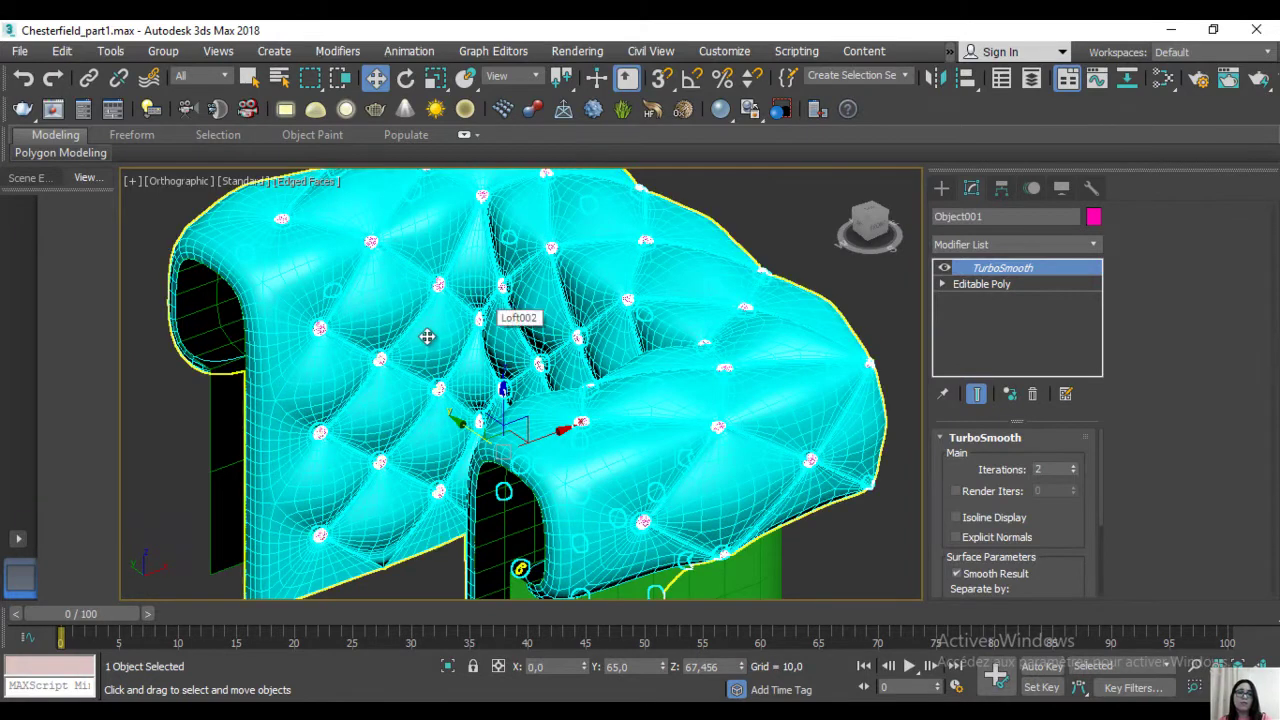
pyautogui.keyDown('alt'); pyautogui.moveTo(444, 360); pyautogui.dragTo(380, 394, button='middle'); pyautogui.keyUp('alt')
pyautogui.scroll(5, 530, 430)
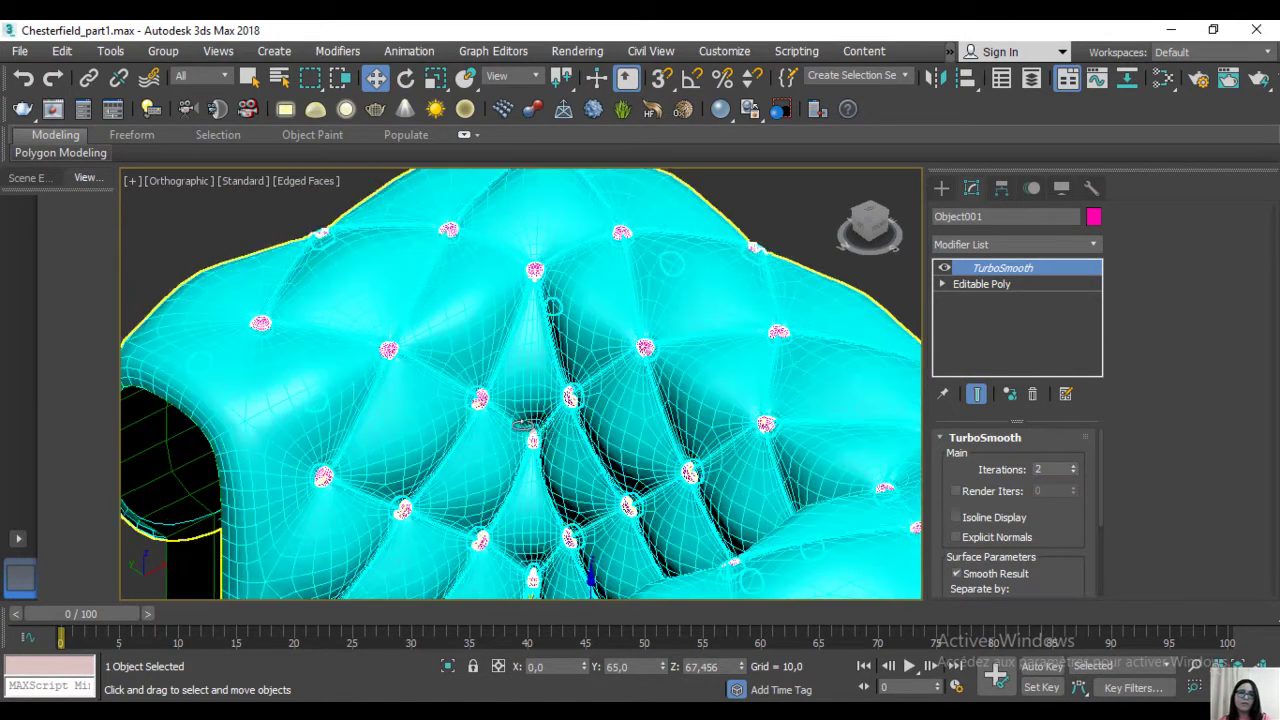
pyautogui.scroll(-3, 483, 422)
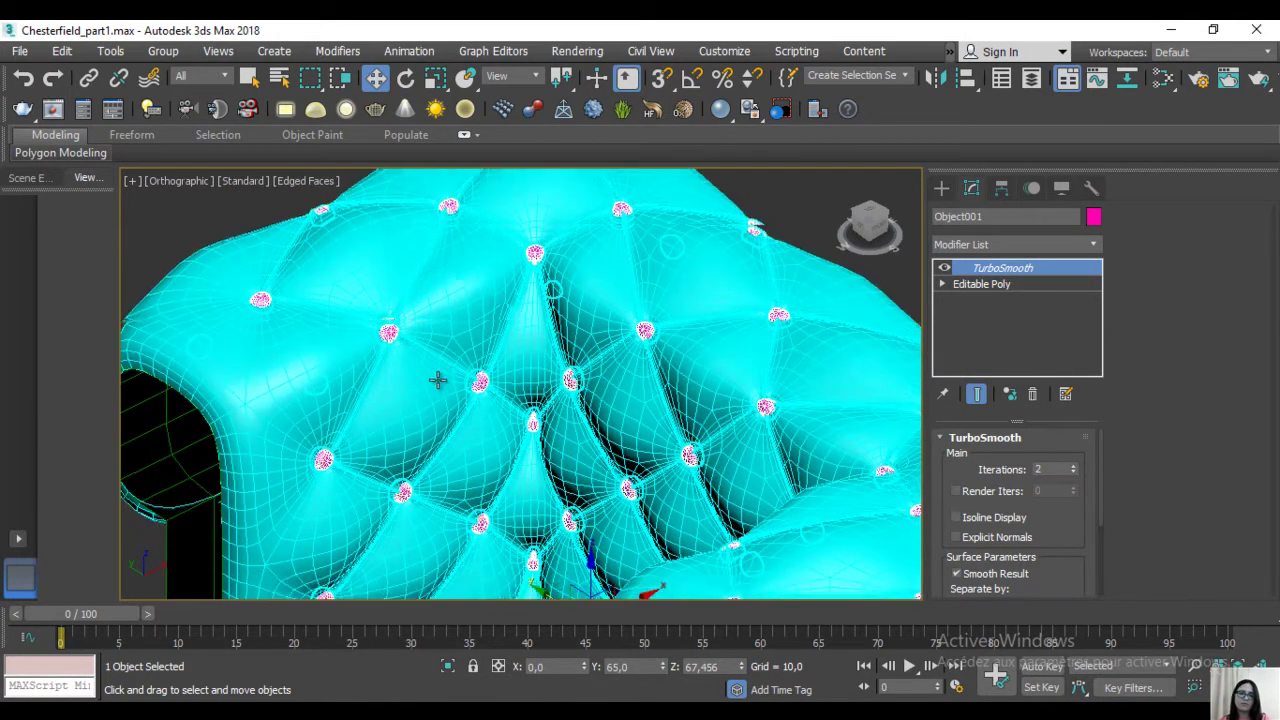
pyautogui.keyDown('alt'); pyautogui.moveTo(437, 374); pyautogui.dragTo(620, 362, button='middle'); pyautogui.keyUp('alt')
pyautogui.scroll(3, 620, 362)
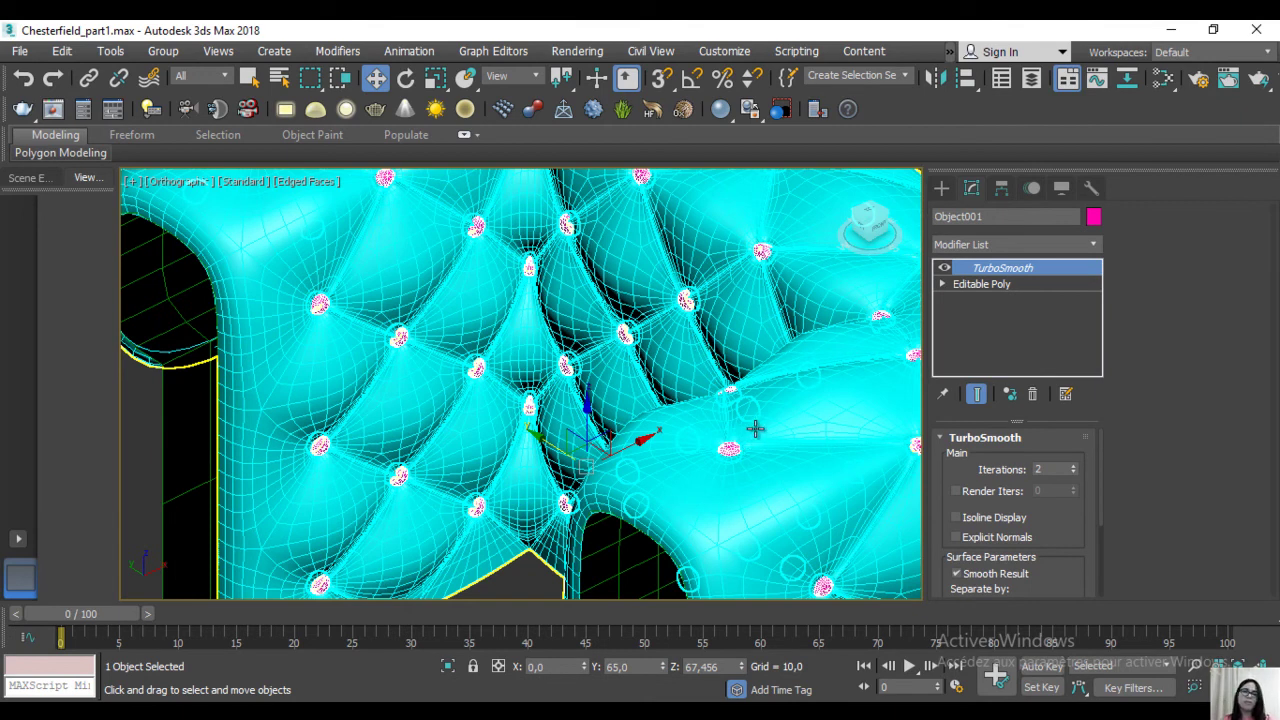
pyautogui.scroll(-4, 755, 428)
pyautogui.scroll(-3, 764, 457)
pyautogui.keyDown('alt'); pyautogui.moveTo(718, 313); pyautogui.dragTo(718, 313, button='middle'); pyautogui.keyUp('alt')
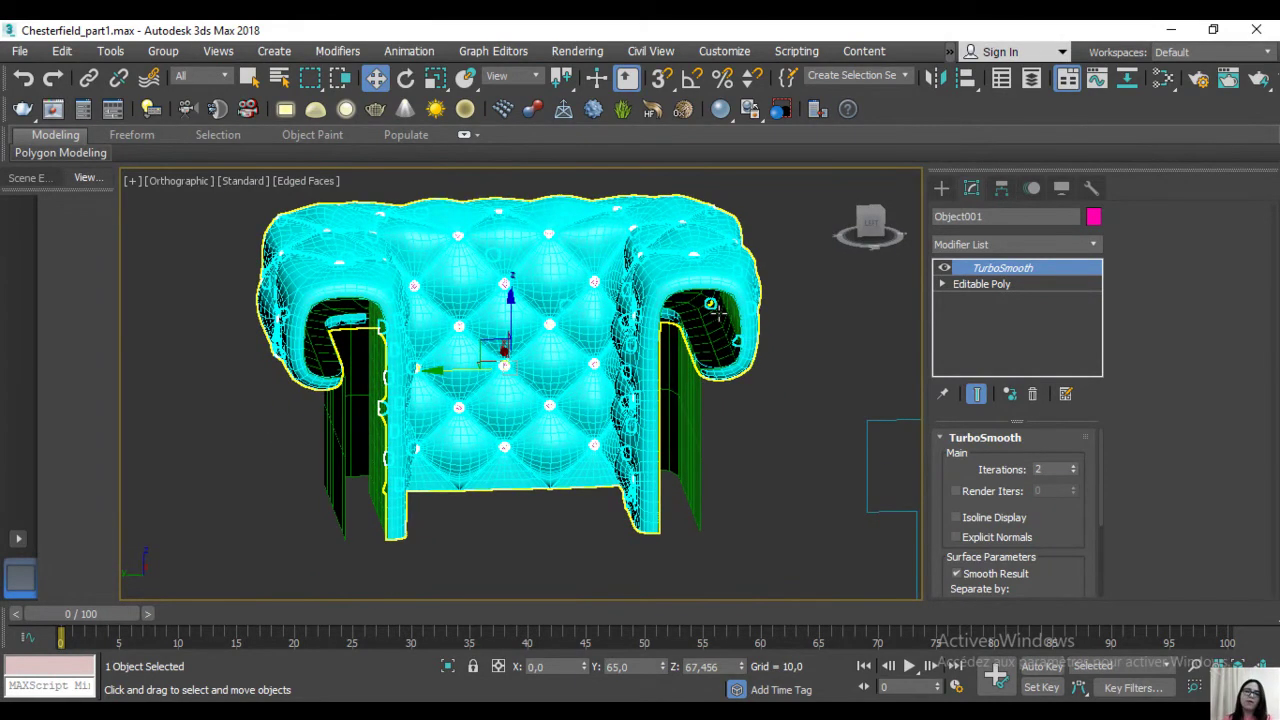